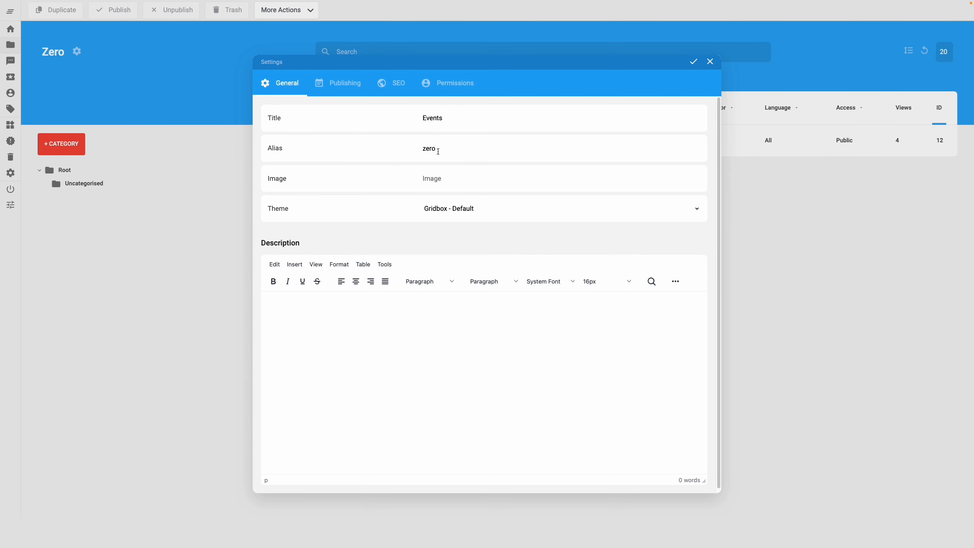
# Clear the alias of the Events app and save its settings
pyautogui.moveTo(437, 149); pyautogui.dragTo(403, 149)
pyautogui.press('BackSpace')
pyautogui.click(693, 61)
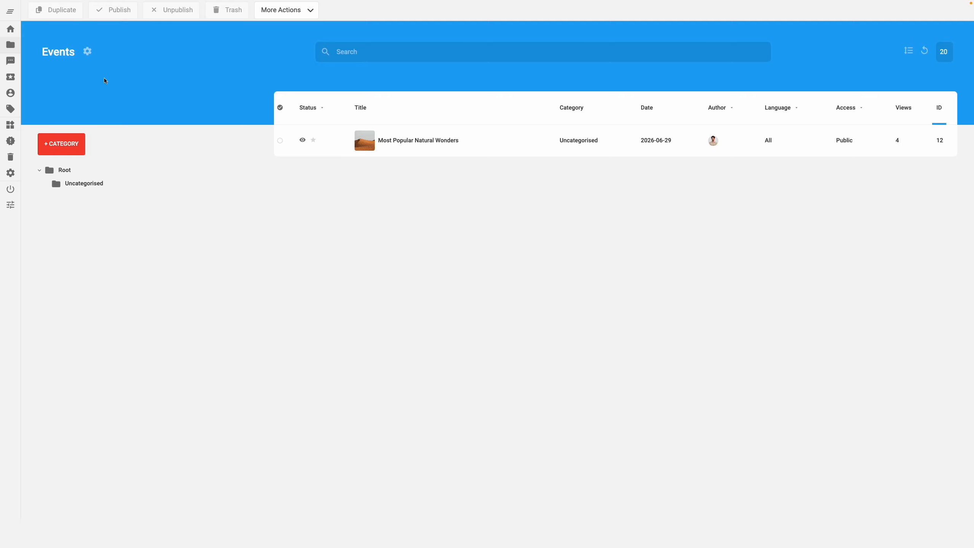
# Open the Events single post layout and hide Author and Date in the Post Intro info
pyautogui.click(90, 54)
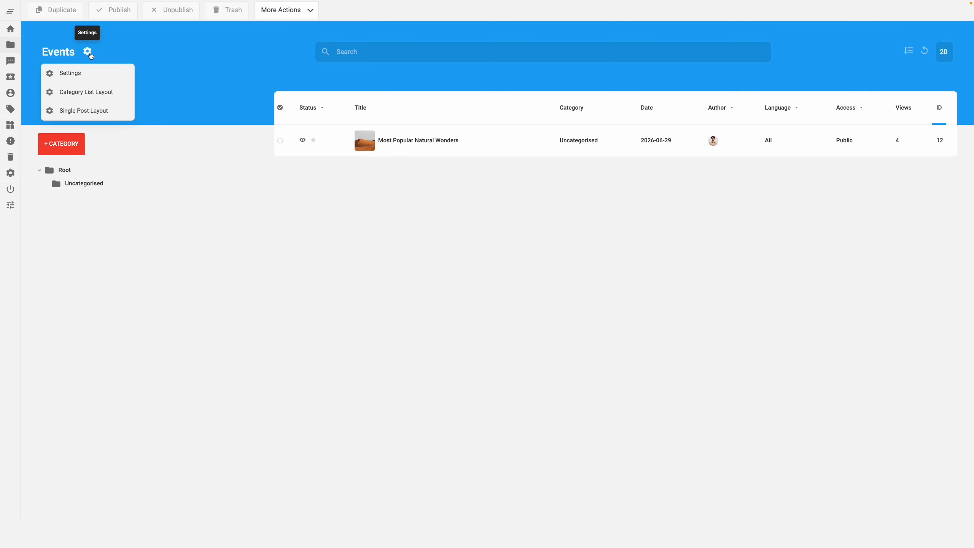
pyautogui.click(102, 111)
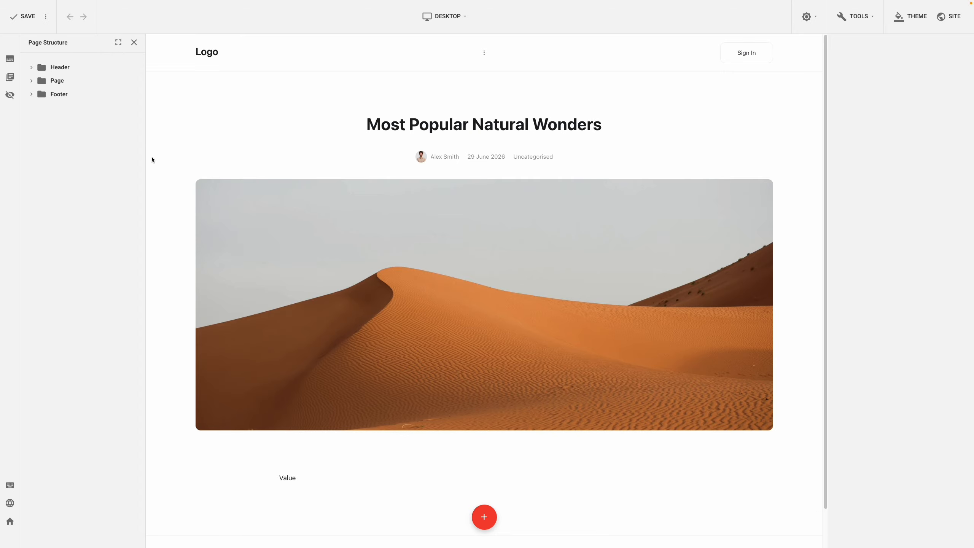
pyautogui.click(402, 278)
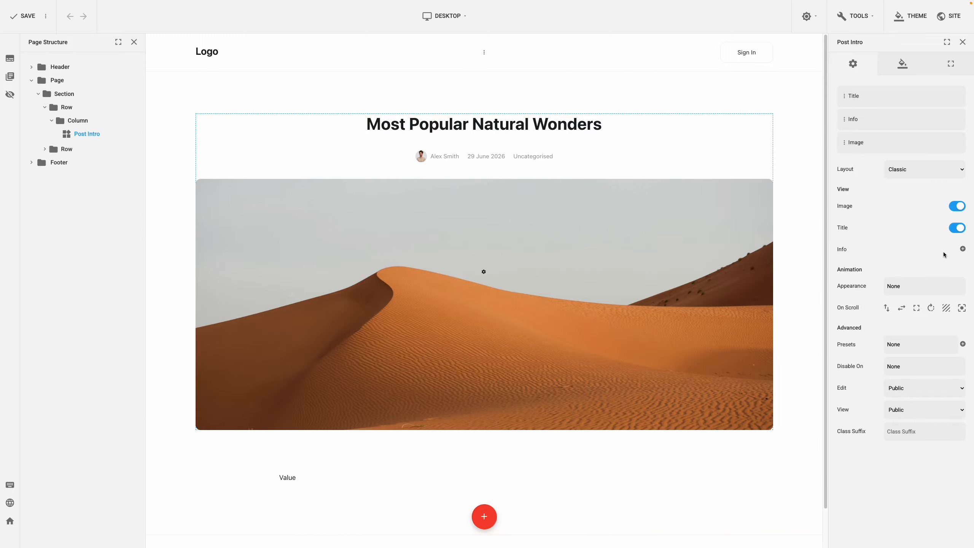
pyautogui.click(963, 249)
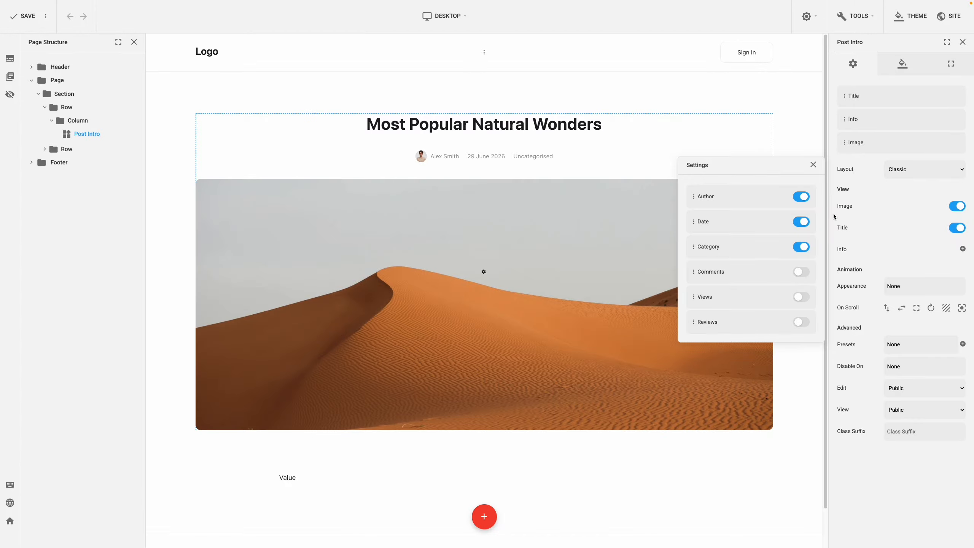
pyautogui.click(799, 202)
pyautogui.click(801, 222)
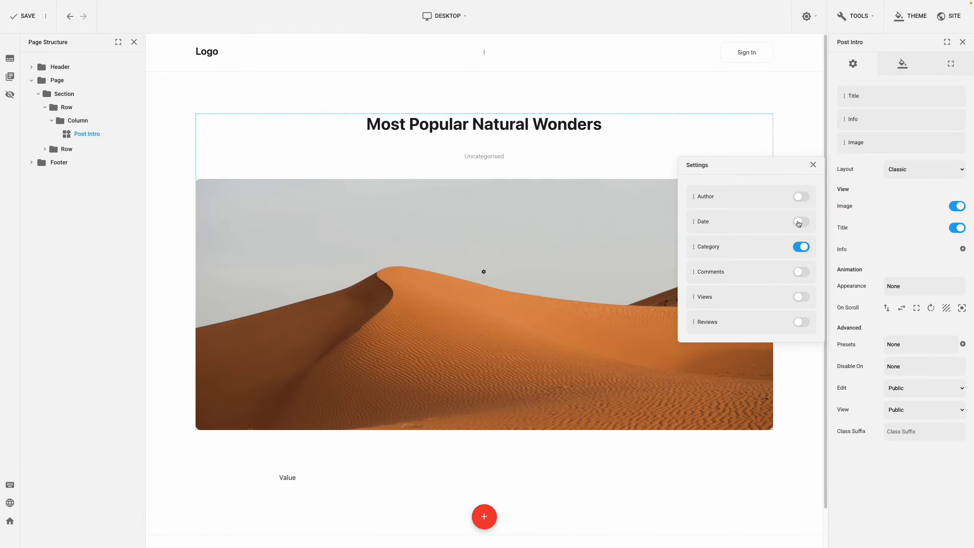
pyautogui.click(901, 240)
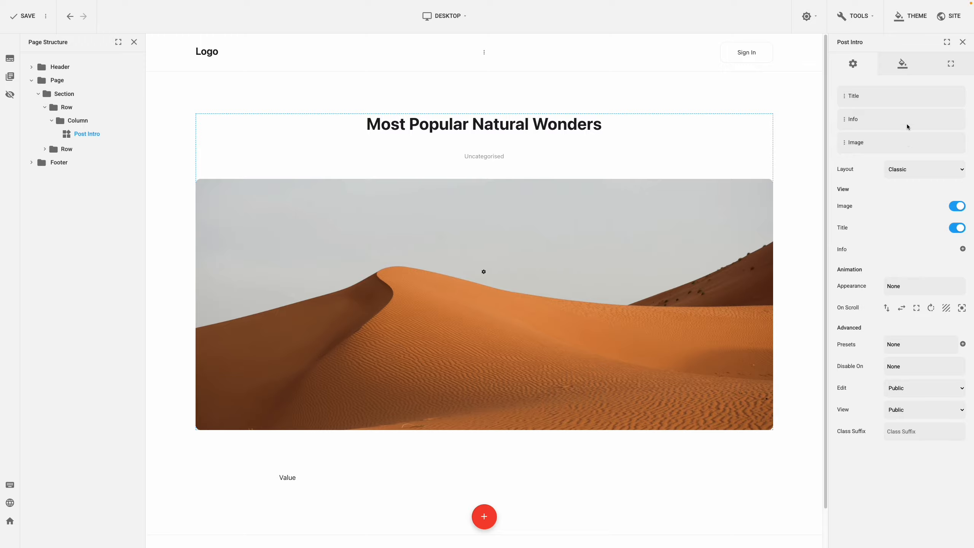
# In the Post Intro design, clear the Info text size and set the Info top margin to 20
pyautogui.click(906, 71)
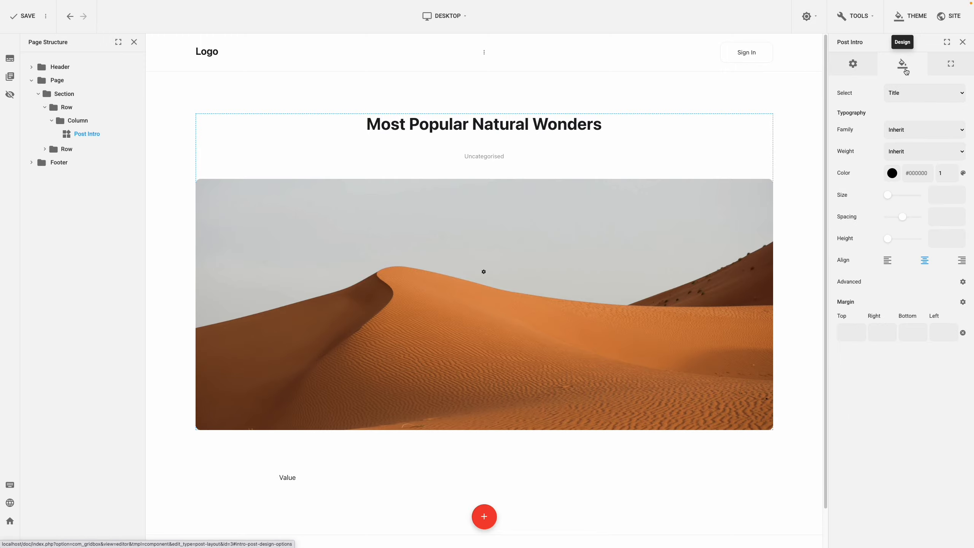
pyautogui.click(911, 93)
pyautogui.click(913, 102)
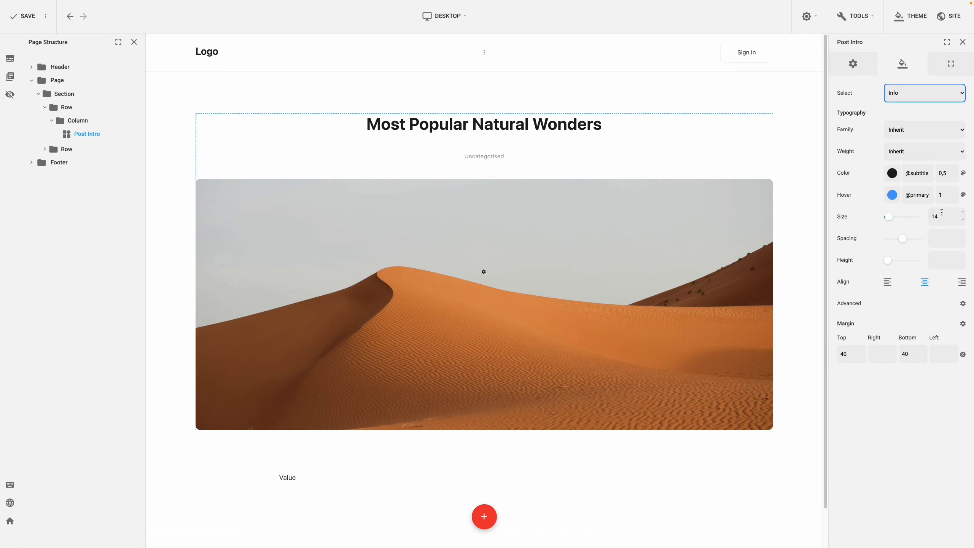
pyautogui.doubleClick(929, 217)
pyautogui.press('BackSpace')
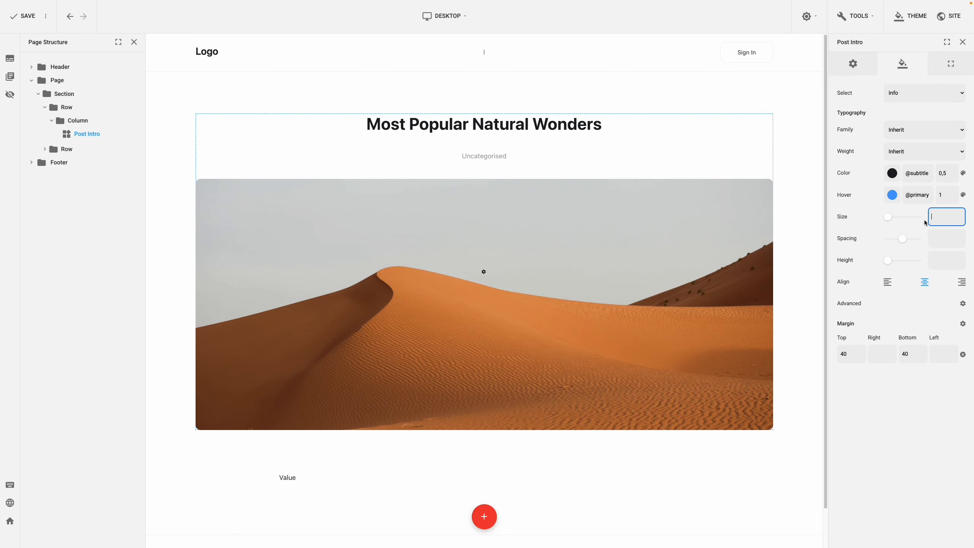
pyautogui.moveTo(845, 353); pyautogui.dragTo(840, 353)
pyautogui.write('2')
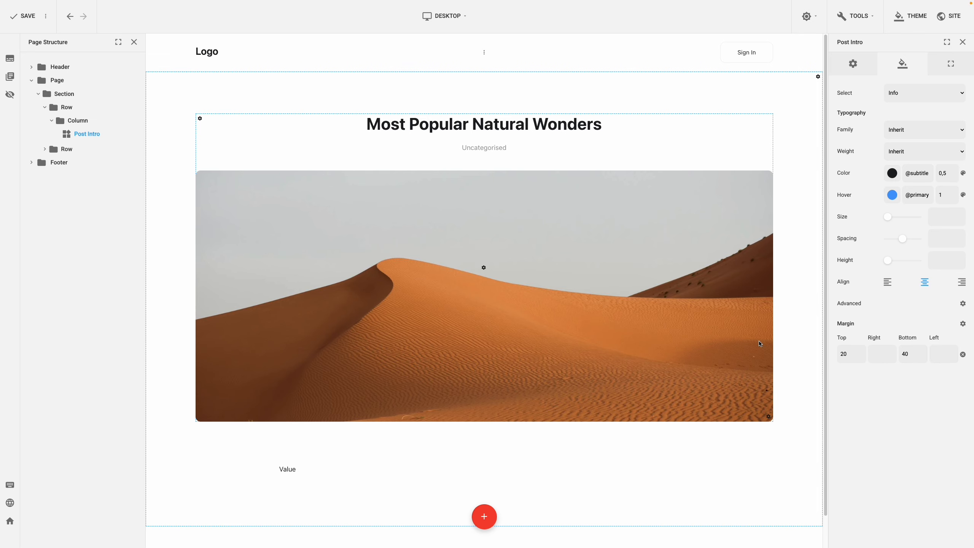
# Add a new row with 2 columns below the Post Intro row
pyautogui.click(201, 119)
pyautogui.click(210, 123)
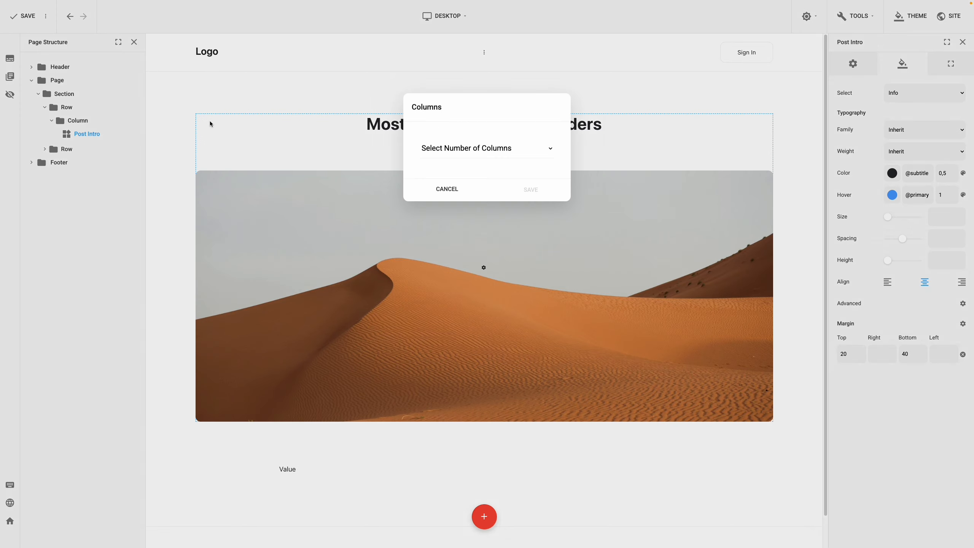
pyautogui.click(453, 139)
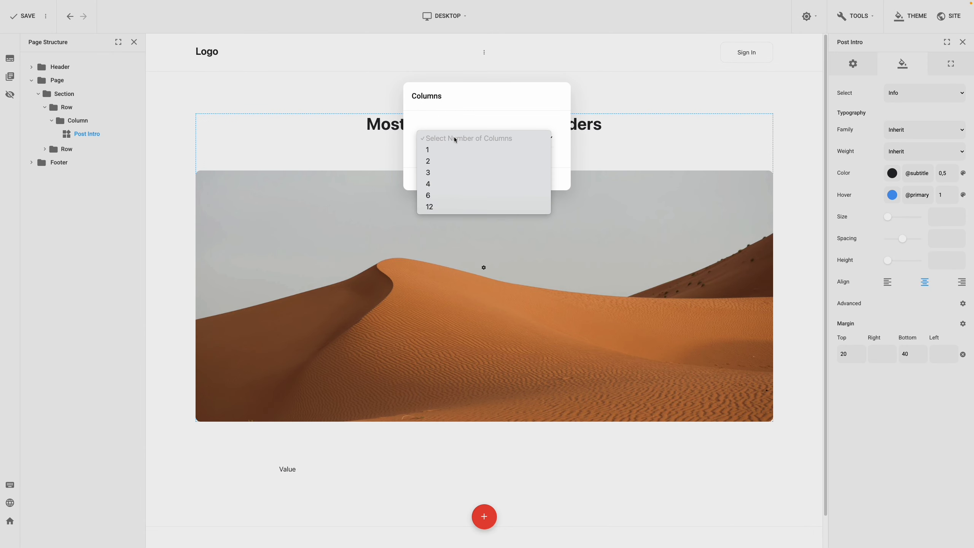
pyautogui.click(453, 162)
pyautogui.click(519, 177)
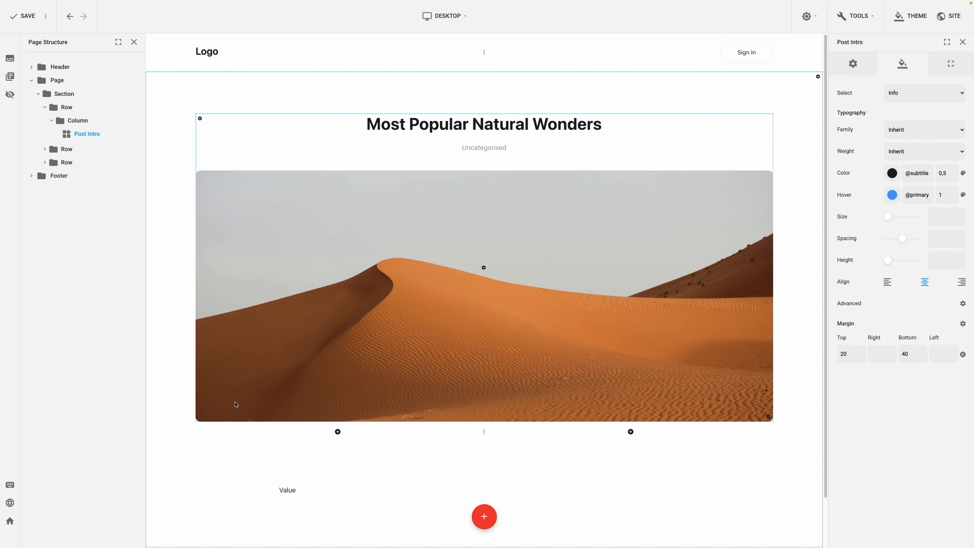
# Set the new row's top margin to 40 and widen its first column to about two thirds of the row
pyautogui.click(200, 427)
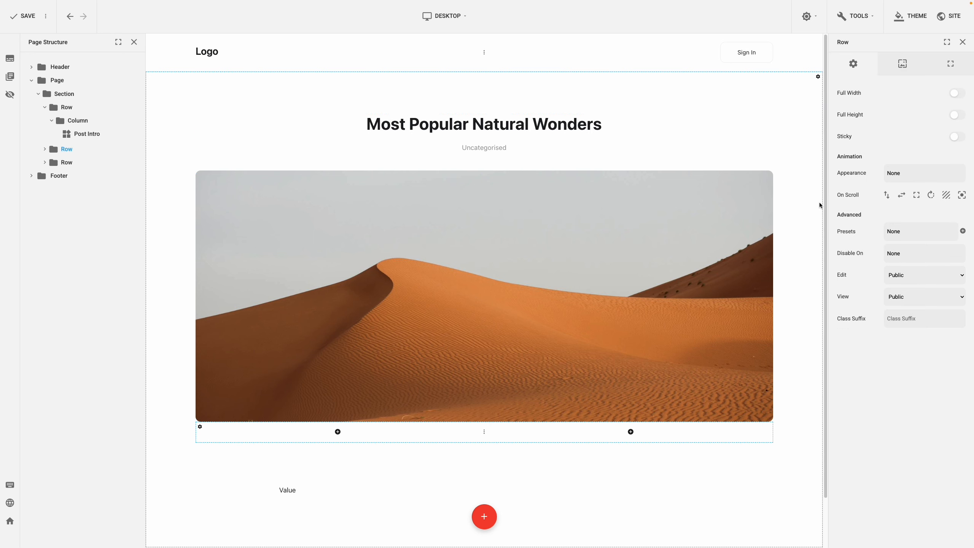
pyautogui.click(945, 70)
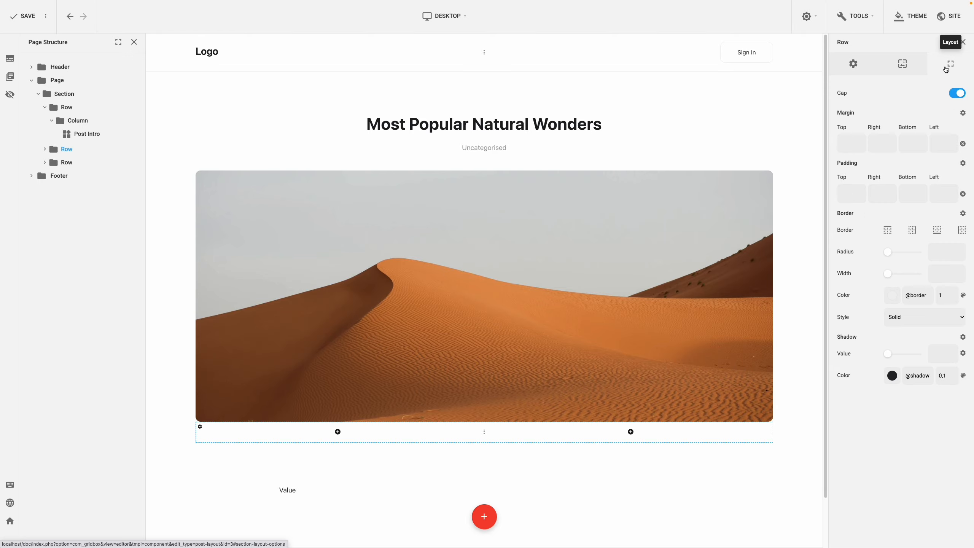
pyautogui.click(843, 138)
pyautogui.write('40')
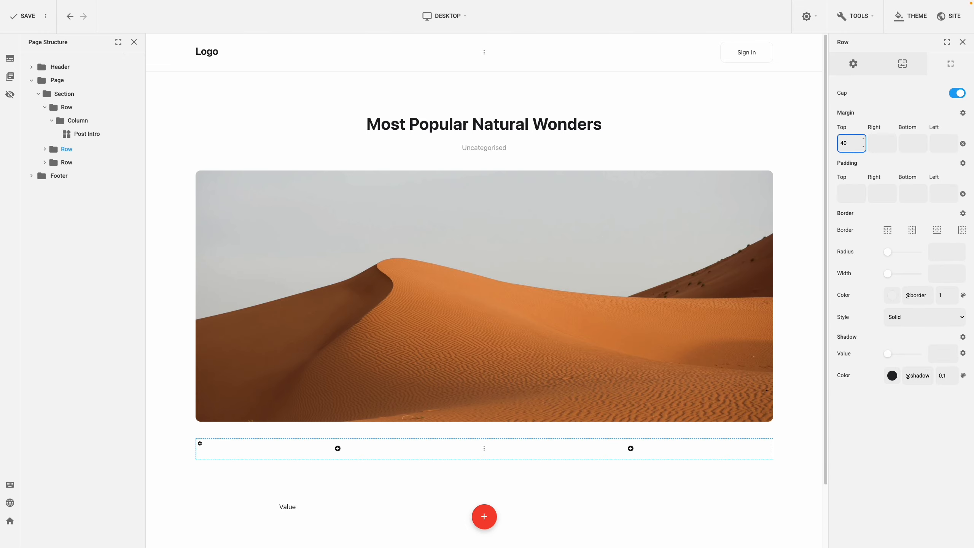
pyautogui.click(853, 130)
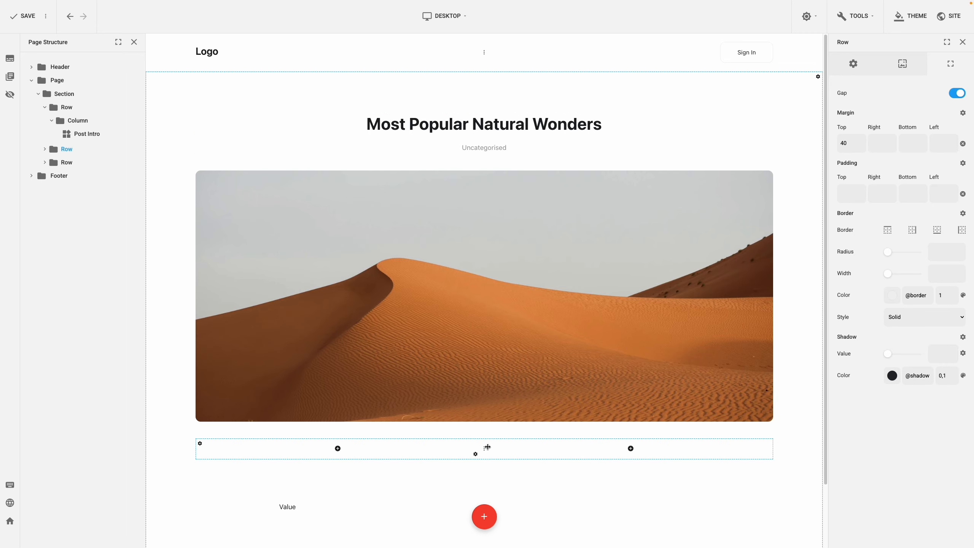
pyautogui.moveTo(485, 448); pyautogui.dragTo(578, 448)
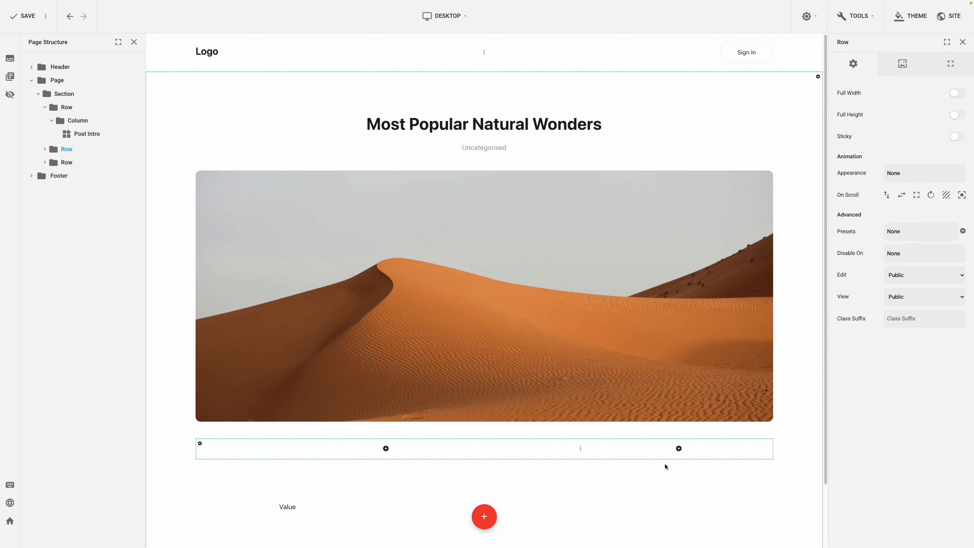
# Set the narrow second column's padding to 20 on all four sides
pyautogui.click(768, 455)
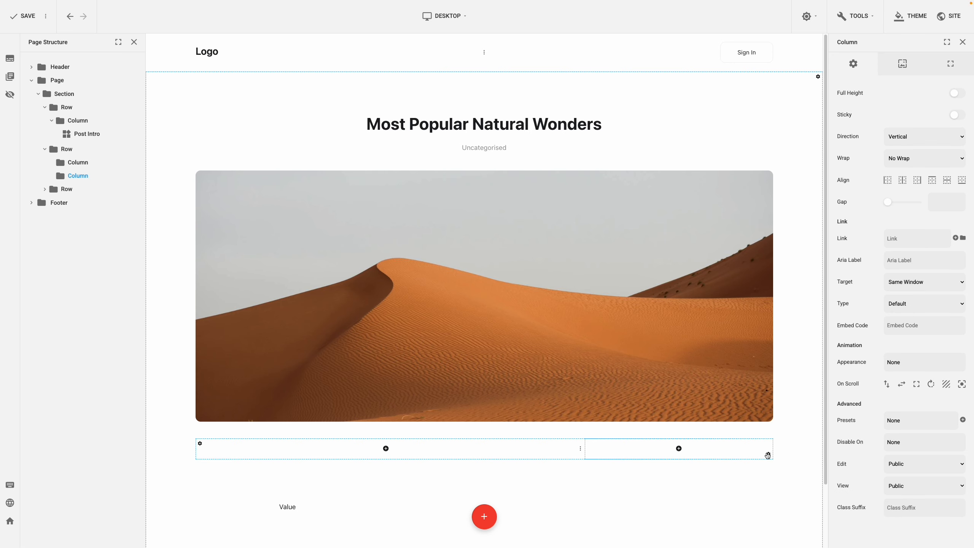
pyautogui.click(942, 68)
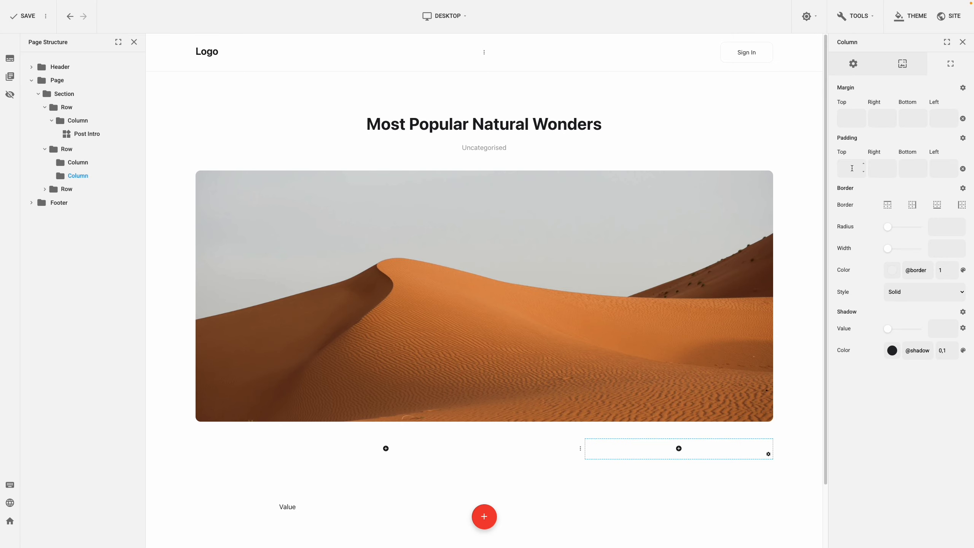
pyautogui.click(852, 168)
pyautogui.write('20')
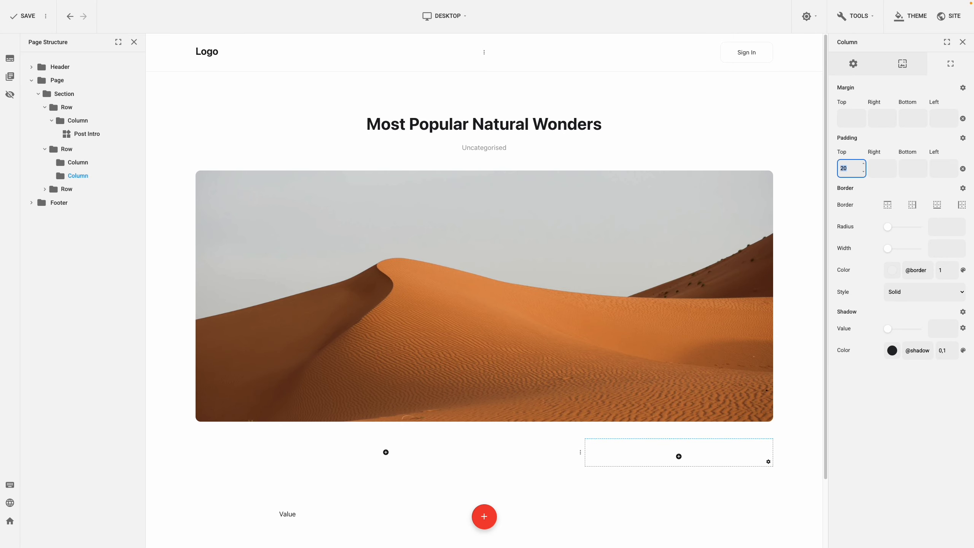
pyautogui.click(872, 167)
pyautogui.write('20')
pyautogui.click(904, 168)
pyautogui.write('20')
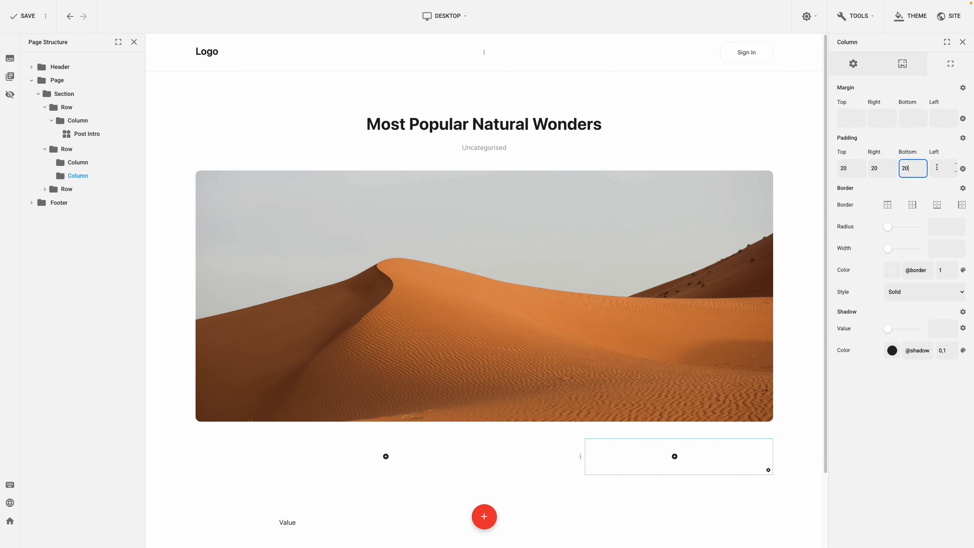
pyautogui.click(938, 168)
pyautogui.write('20')
pyautogui.click(903, 184)
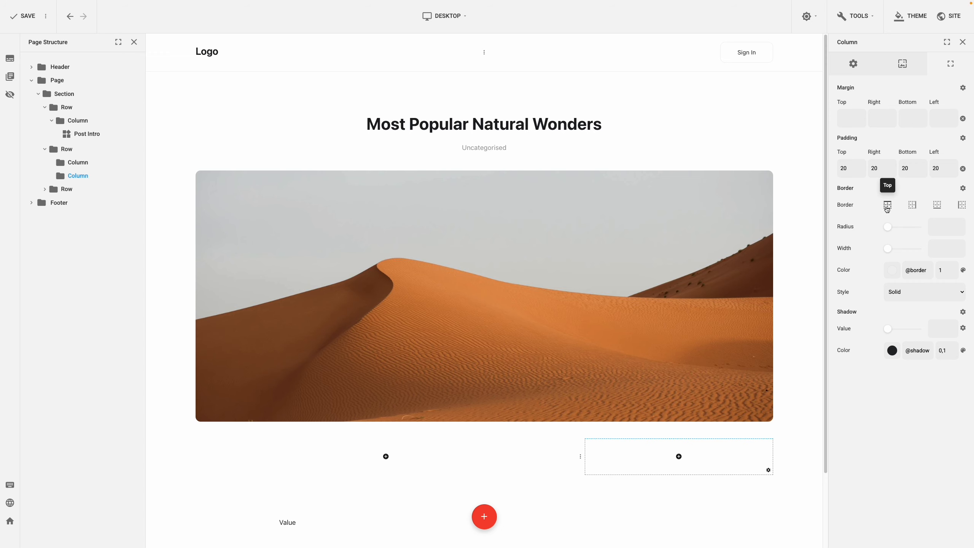
# Give the narrow column a border on all four sides with radius 12 and width 1
pyautogui.click(887, 205)
pyautogui.click(913, 207)
pyautogui.click(937, 207)
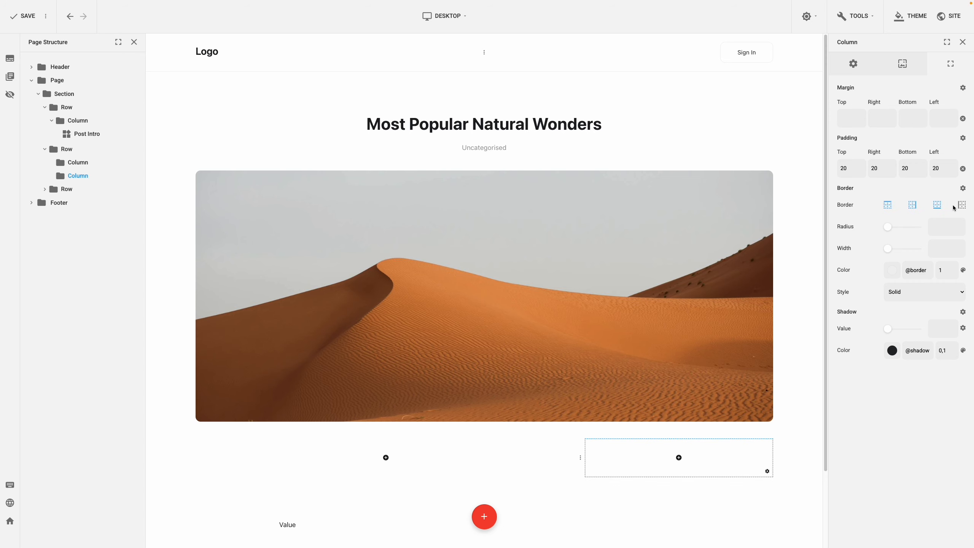
pyautogui.click(961, 207)
pyautogui.click(944, 226)
pyautogui.write('12')
pyautogui.click(943, 244)
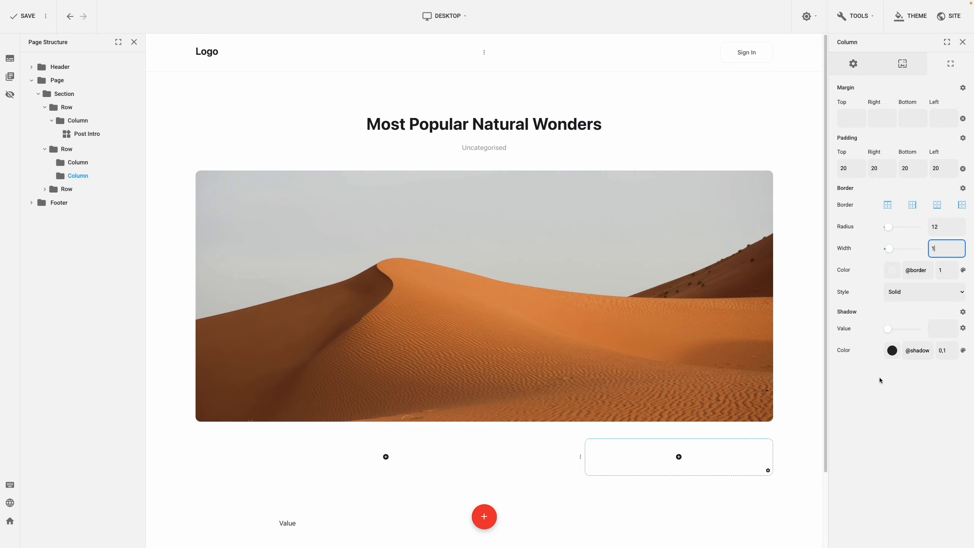
pyautogui.click(876, 387)
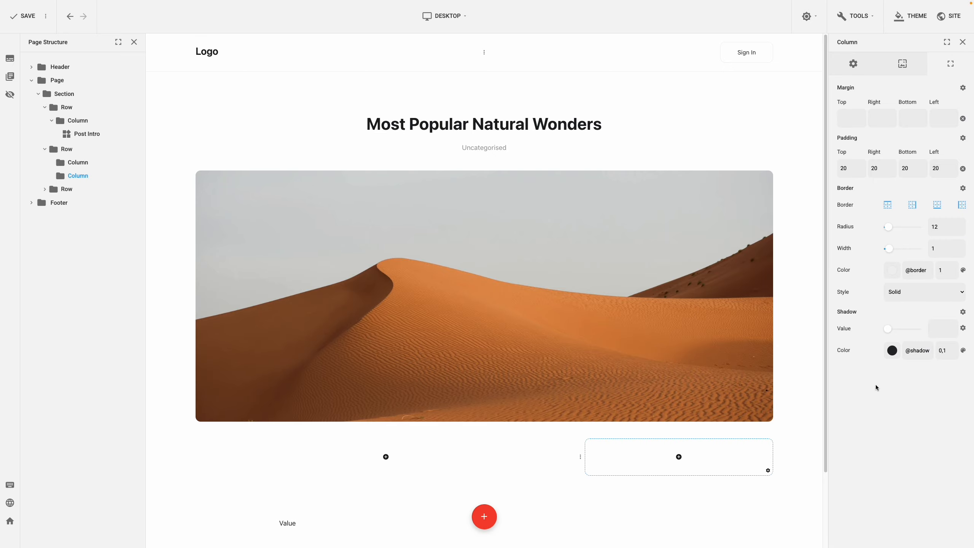
# Copy the narrow column's style and paste it onto the wide first column
pyautogui.click(768, 470)
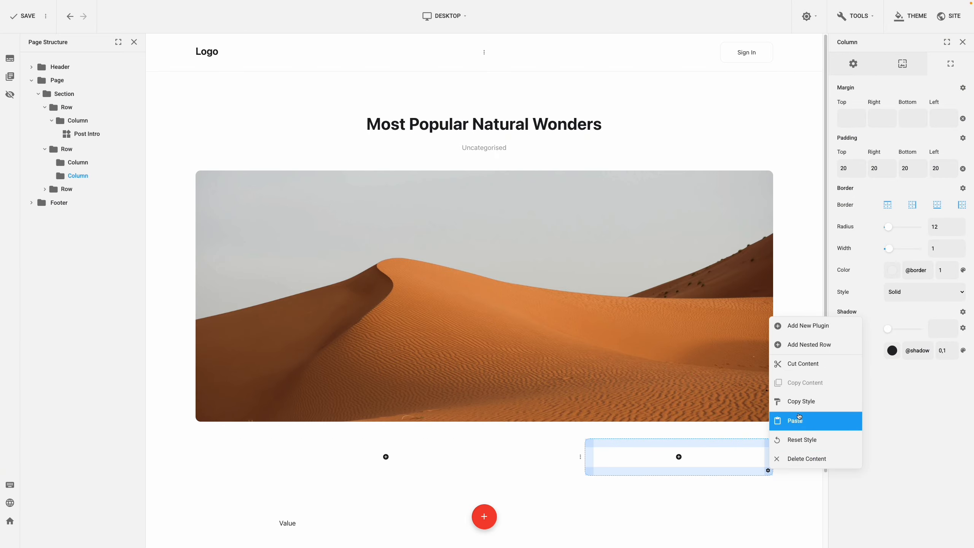
pyautogui.click(800, 409)
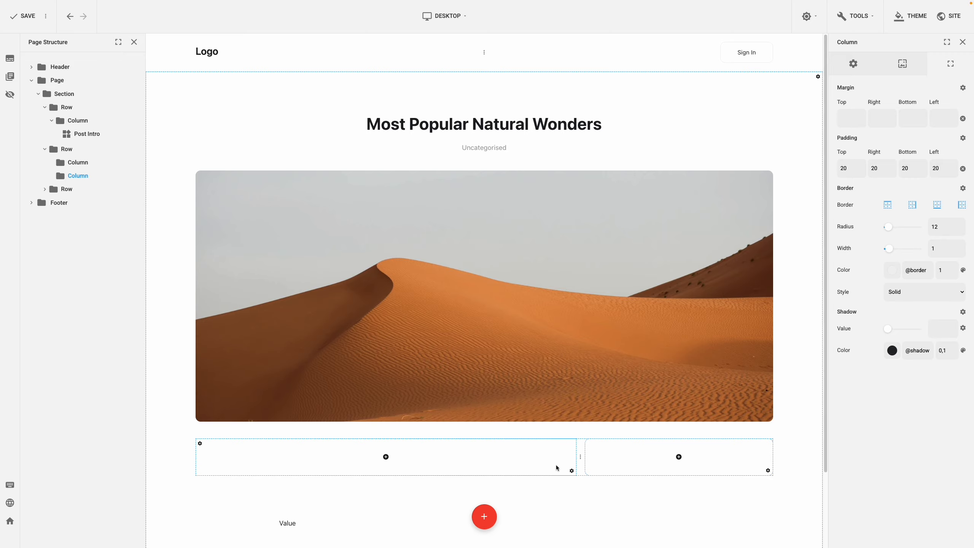
pyautogui.click(572, 471)
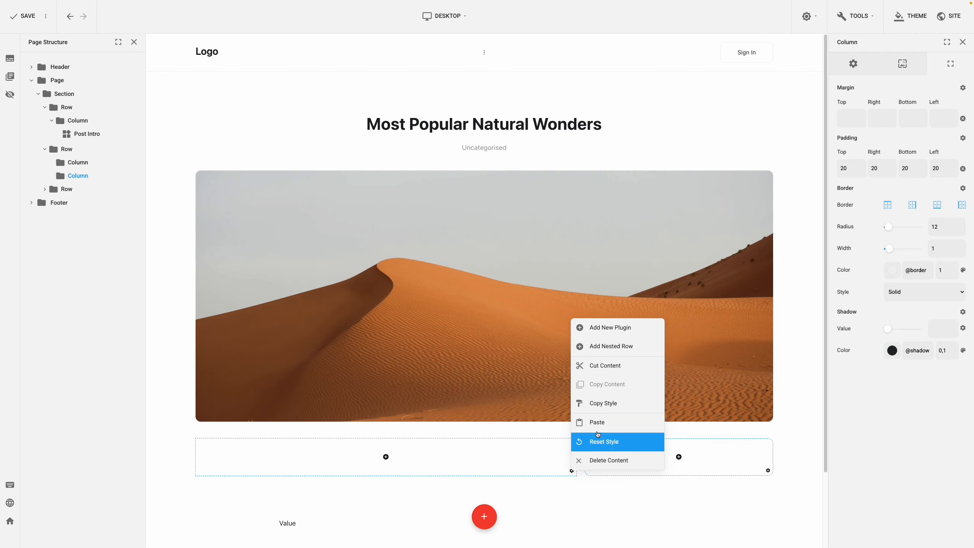
pyautogui.click(600, 425)
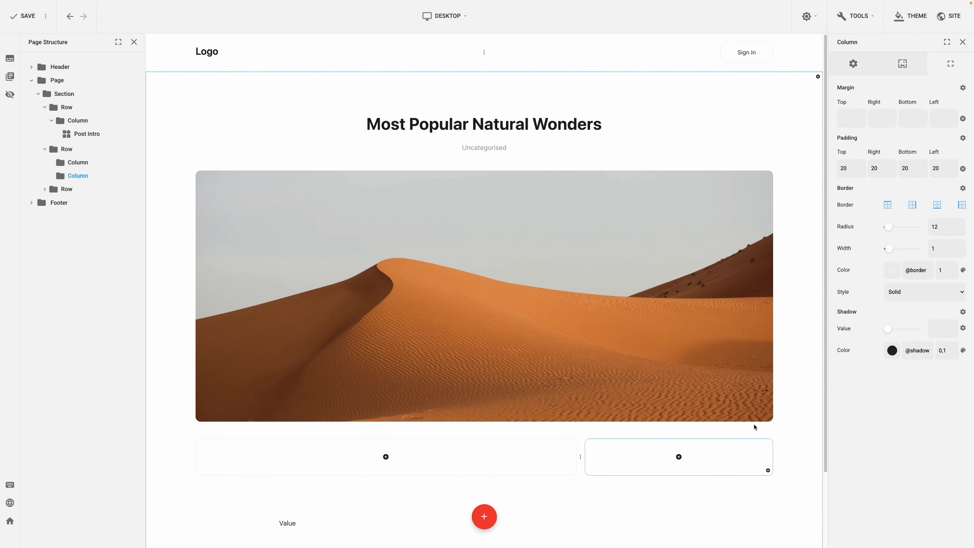
pyautogui.click(792, 426)
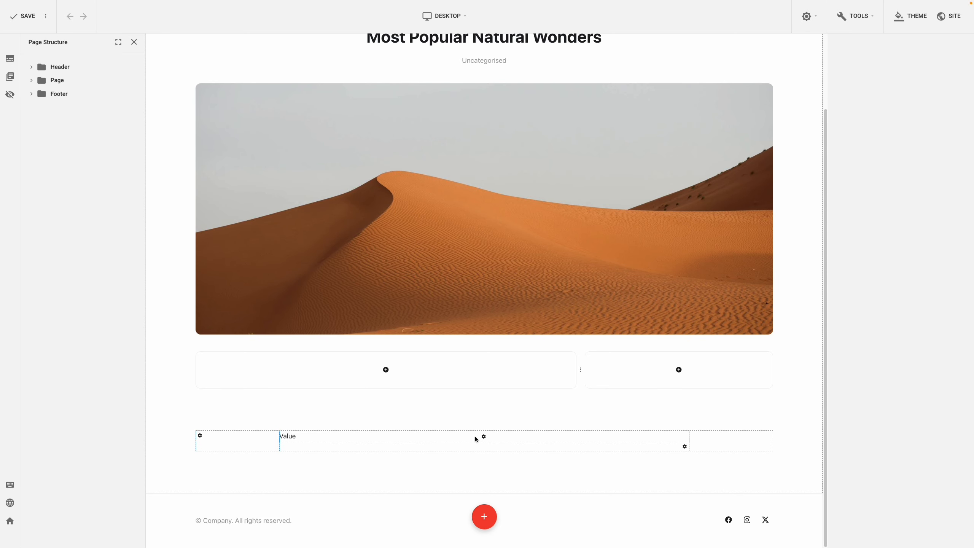
# Move the Value field into the wide bordered column and delete the emptied row below
pyautogui.moveTo(483, 436); pyautogui.dragTo(432, 377)
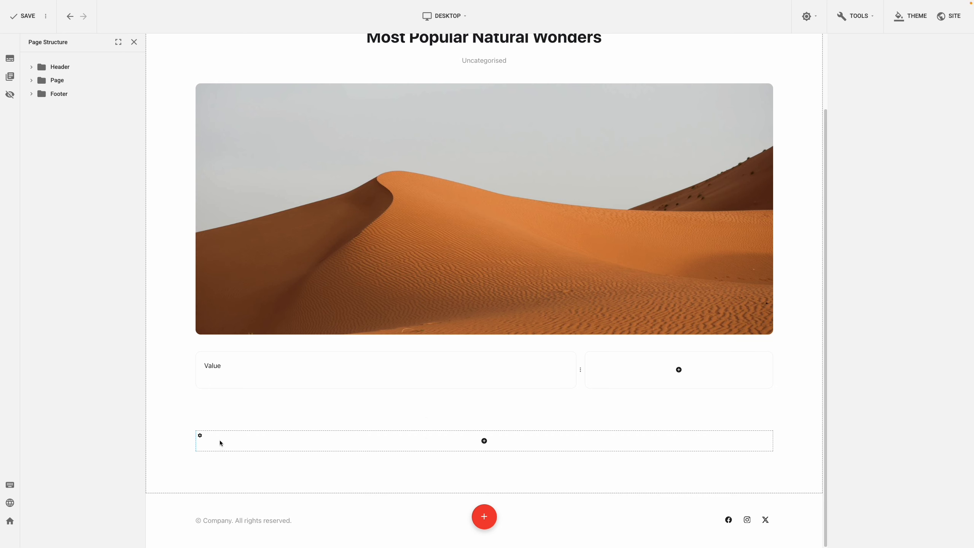
pyautogui.click(200, 435)
pyautogui.click(235, 512)
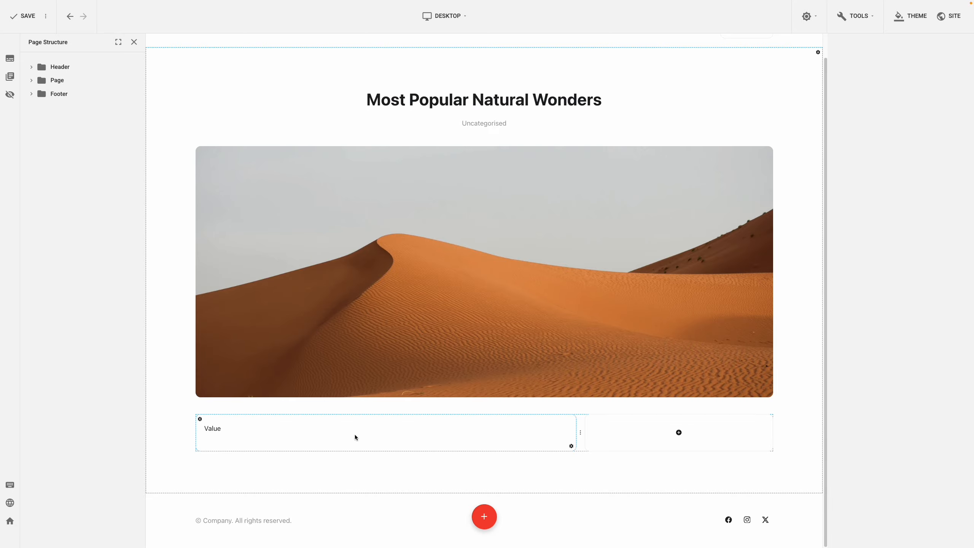
# Label the textarea field in the wide column "Event description"
pyautogui.click(385, 428)
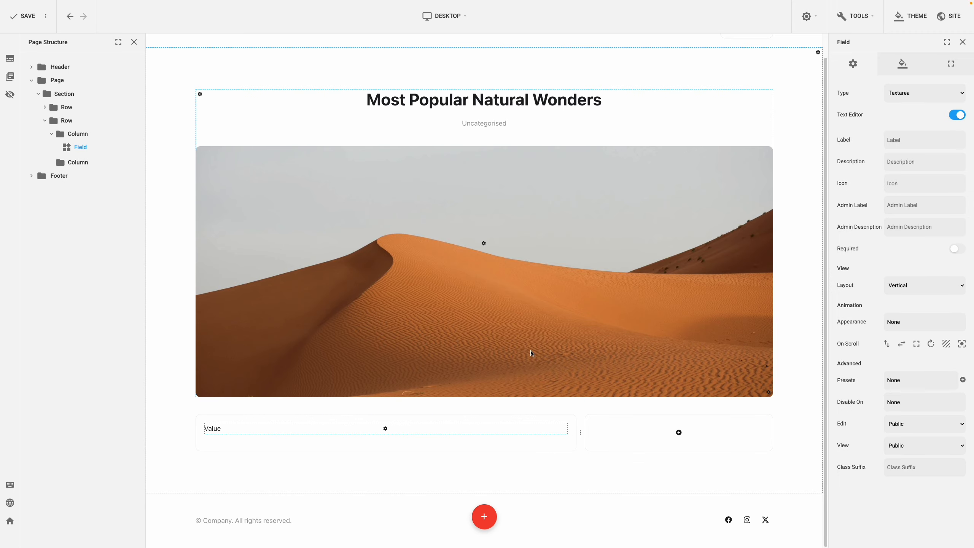
pyautogui.click(918, 141)
pyautogui.write('Event description')
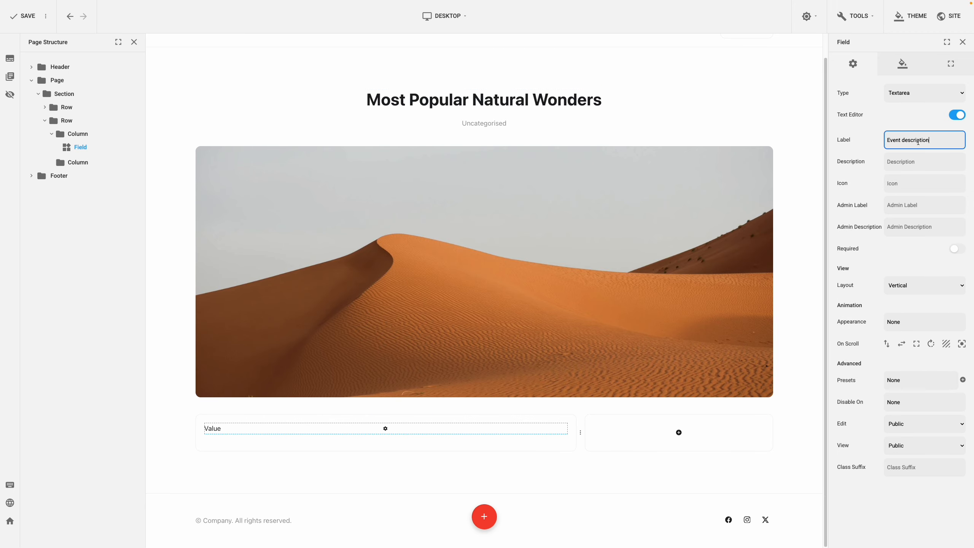
pyautogui.click(872, 145)
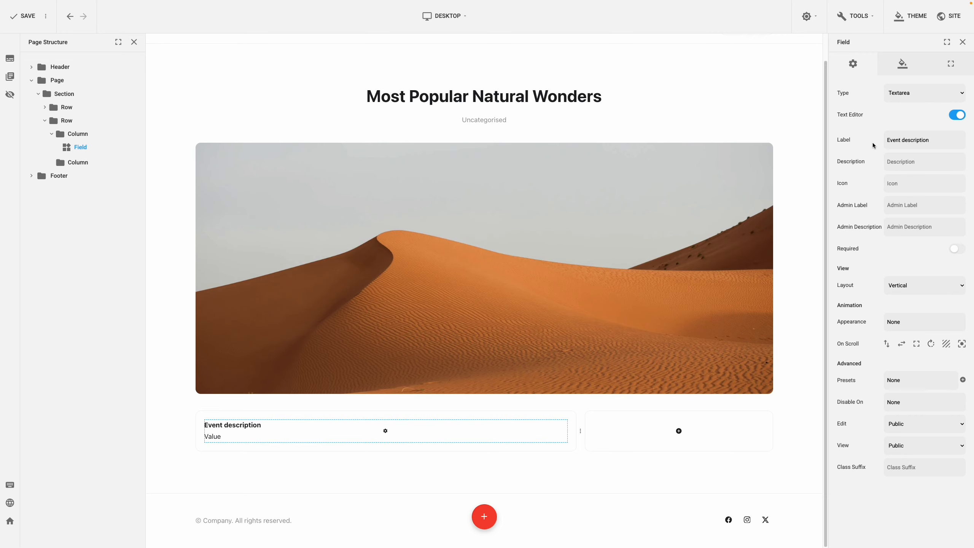
# Style the Event description label with the H2 HTML tag and a font size of 20
pyautogui.click(901, 68)
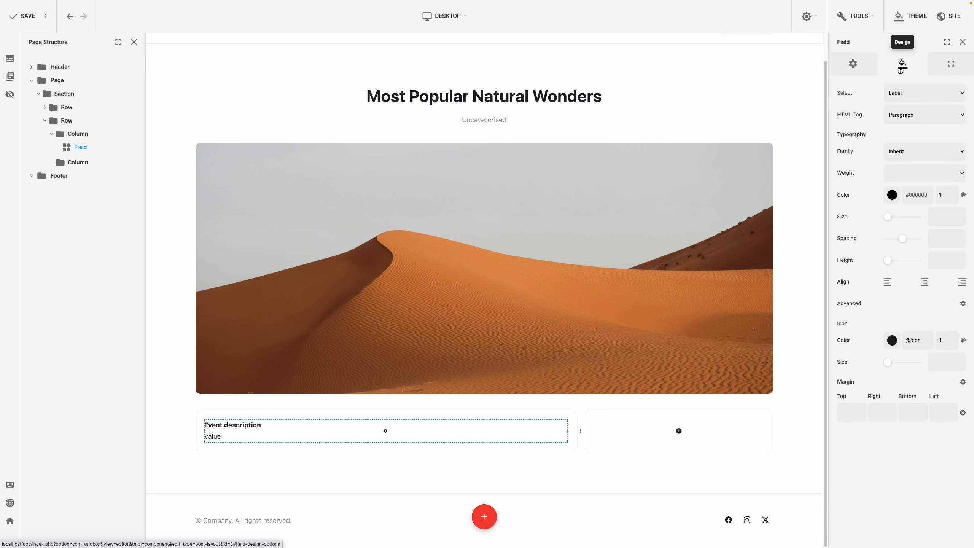
pyautogui.click(913, 116)
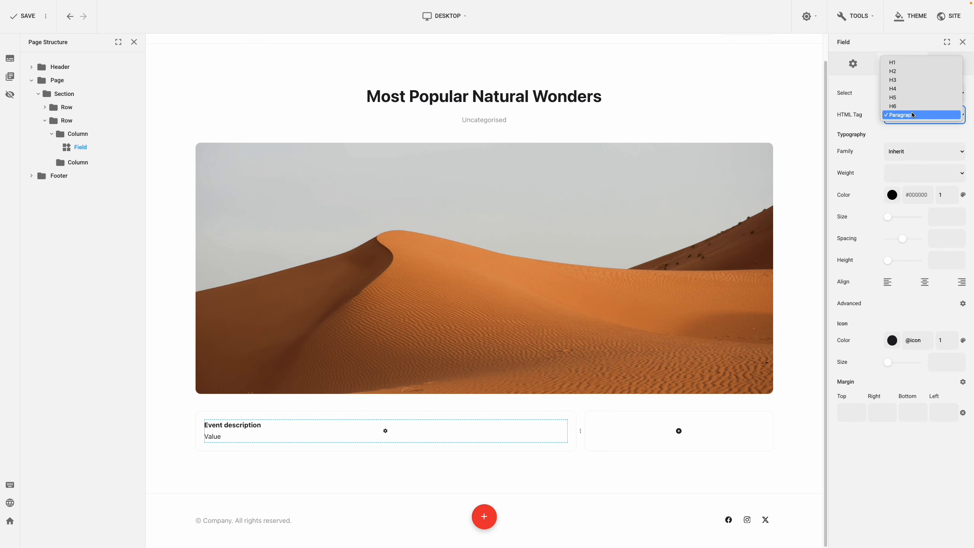
pyautogui.click(912, 71)
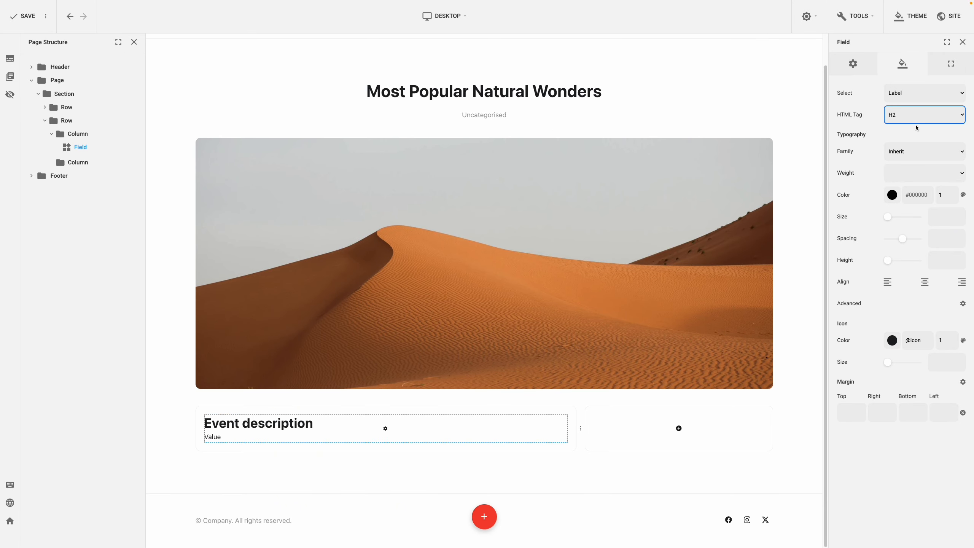
pyautogui.click(937, 215)
pyautogui.write('20')
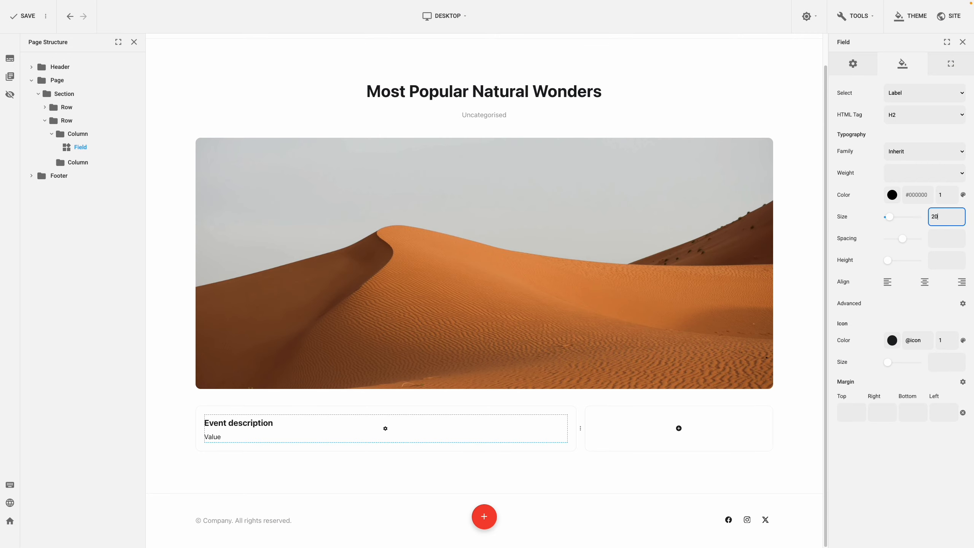
pyautogui.click(864, 214)
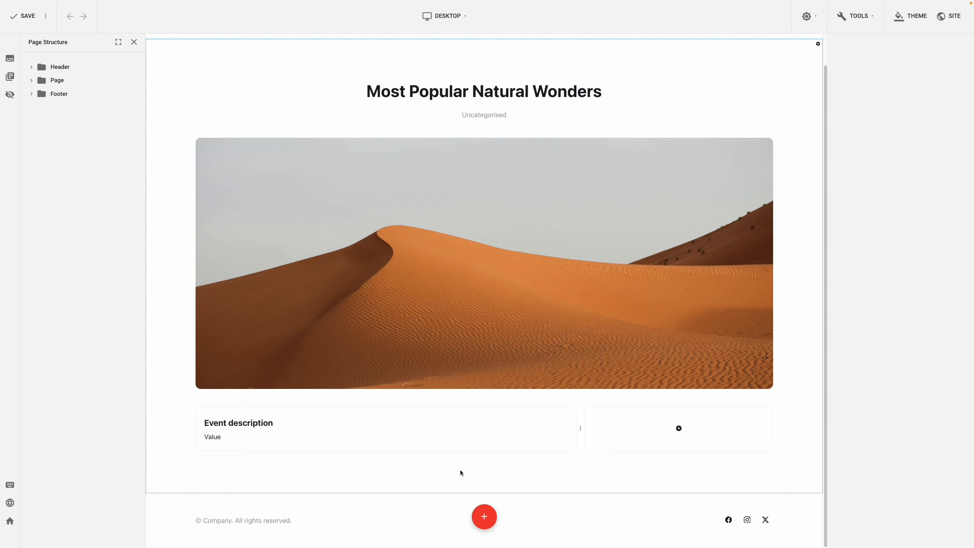
# Add a Field Simple Gallery plugin below the Event description field with the admin label "Event Gallery"
pyautogui.rightClick(428, 432)
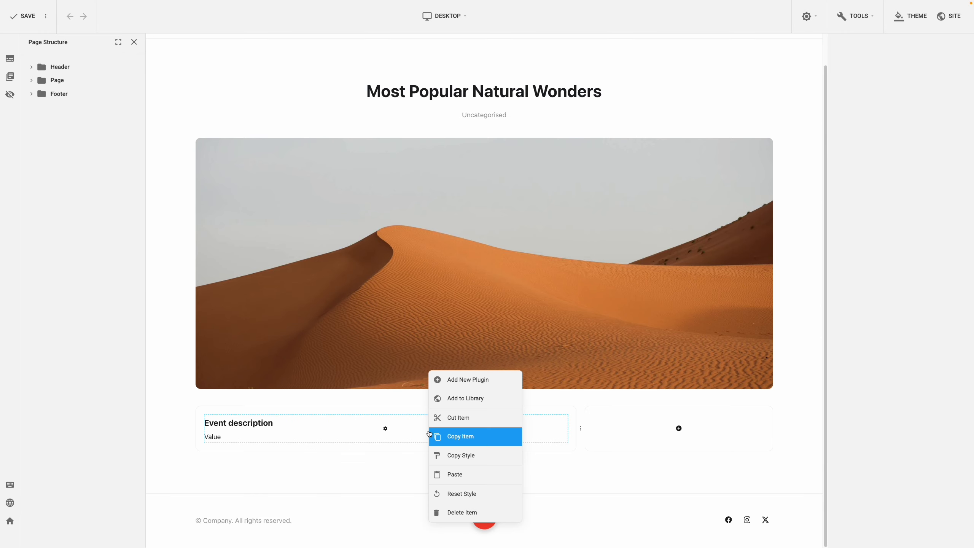
pyautogui.click(464, 379)
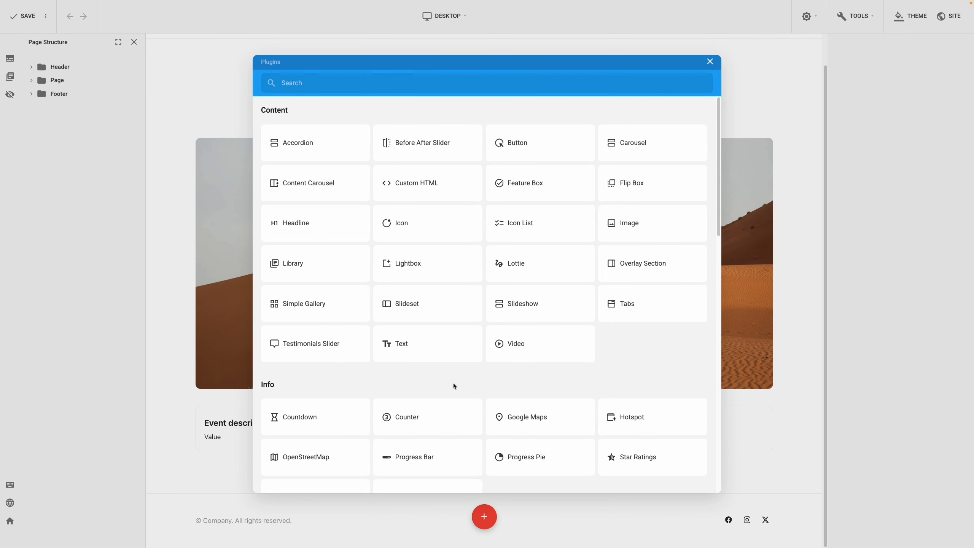
pyautogui.scroll(-10, 454, 383)
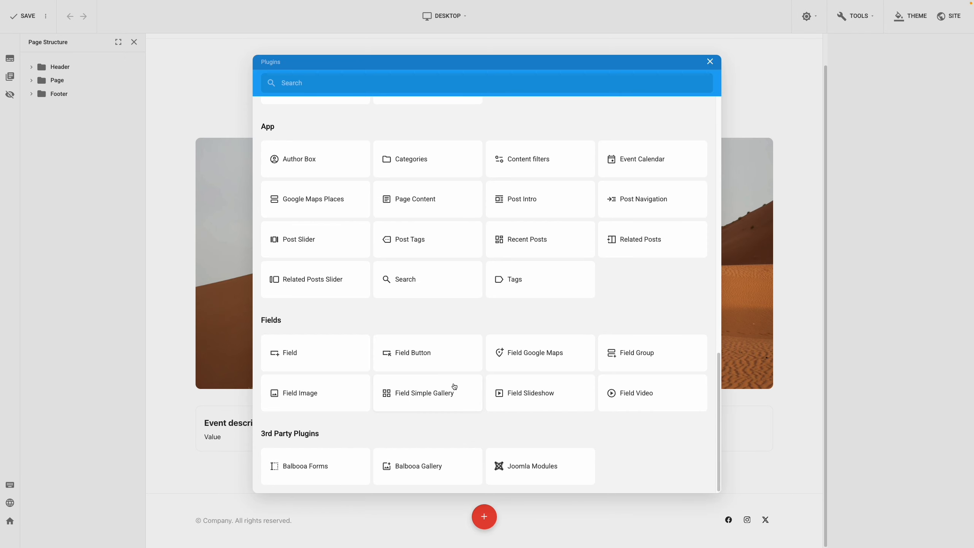
pyautogui.click(450, 396)
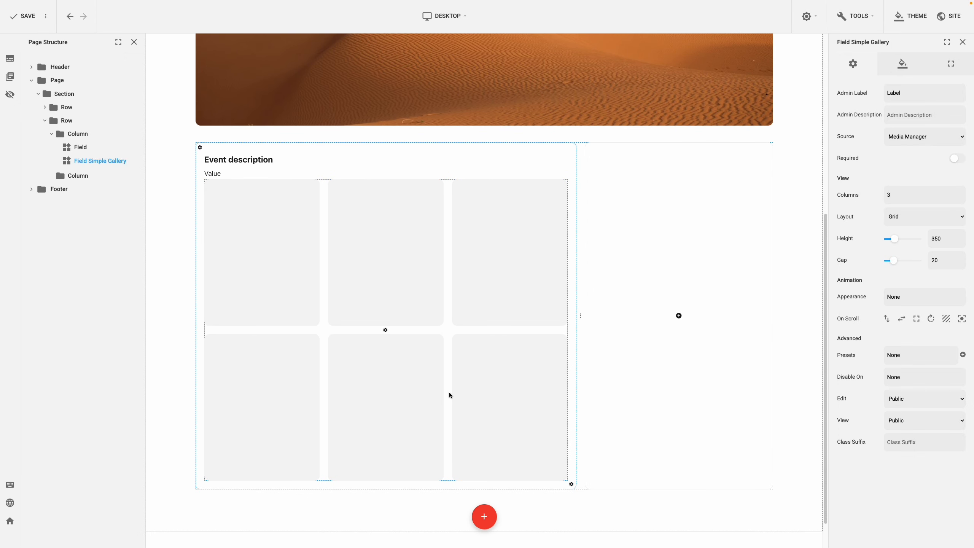
pyautogui.click(907, 98)
pyautogui.write('Event Gallery')
pyautogui.click(871, 96)
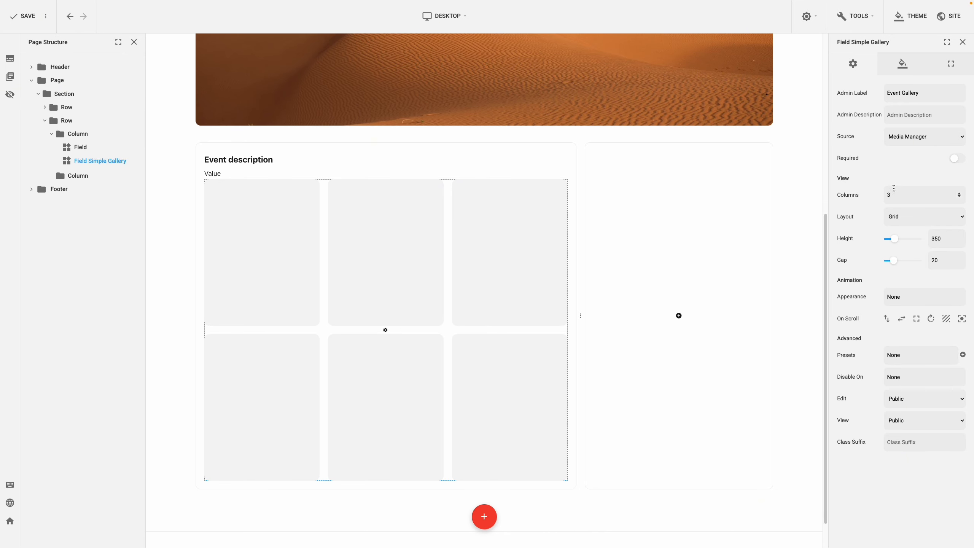
# Set the event gallery to 4 columns with an image height of 200
pyautogui.click(883, 195)
pyautogui.write('4')
pyautogui.click(938, 238)
pyautogui.doubleClick(938, 238)
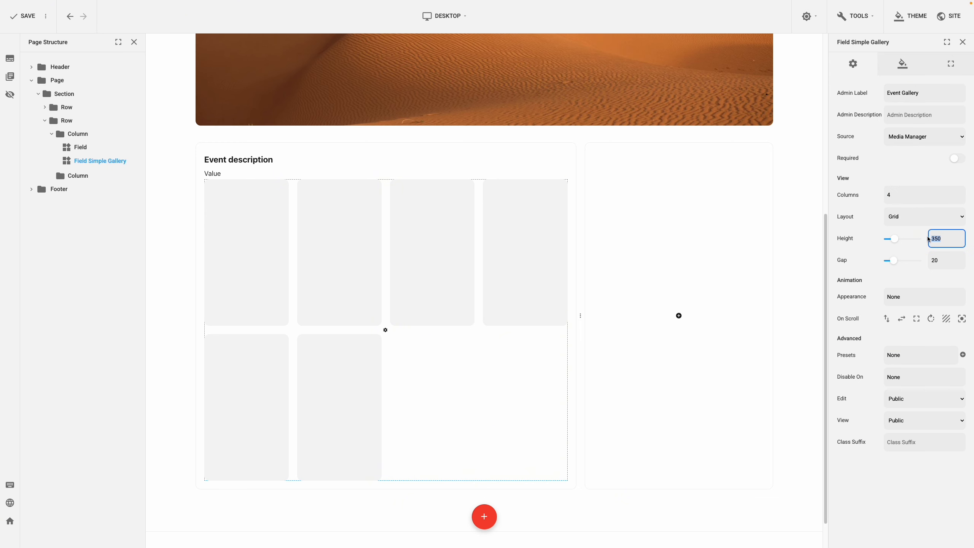
pyautogui.write('200')
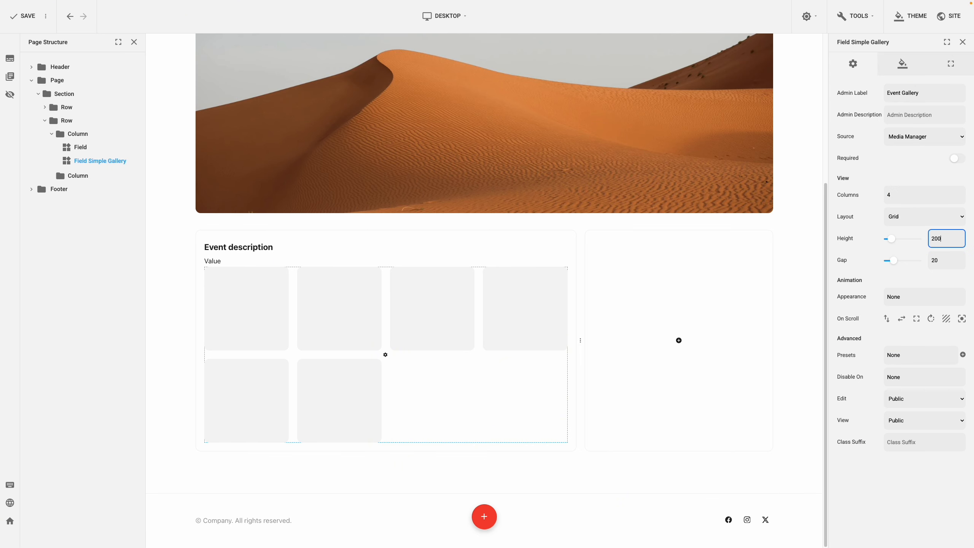
pyautogui.click(868, 222)
# Give the event gallery a top margin of 40
pyautogui.click(949, 65)
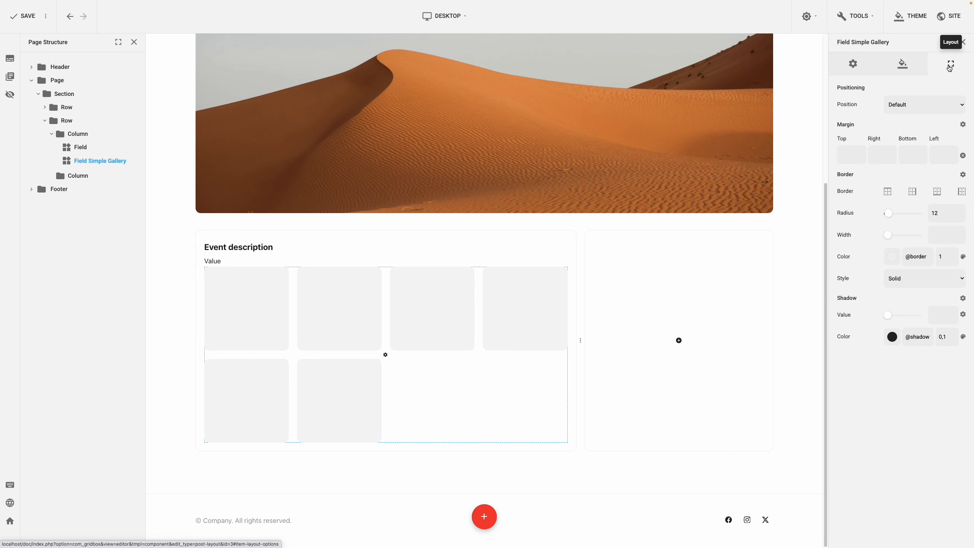
pyautogui.click(848, 155)
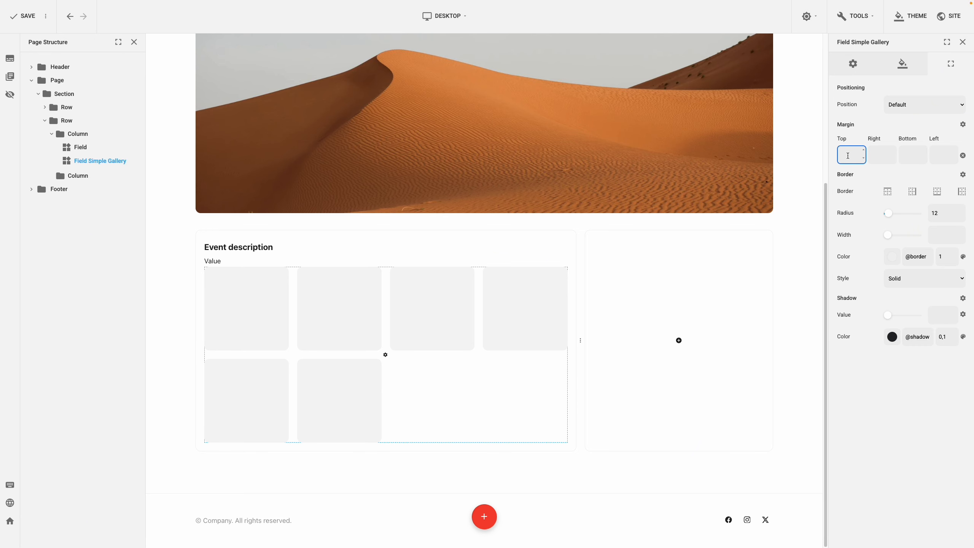
pyautogui.write('40')
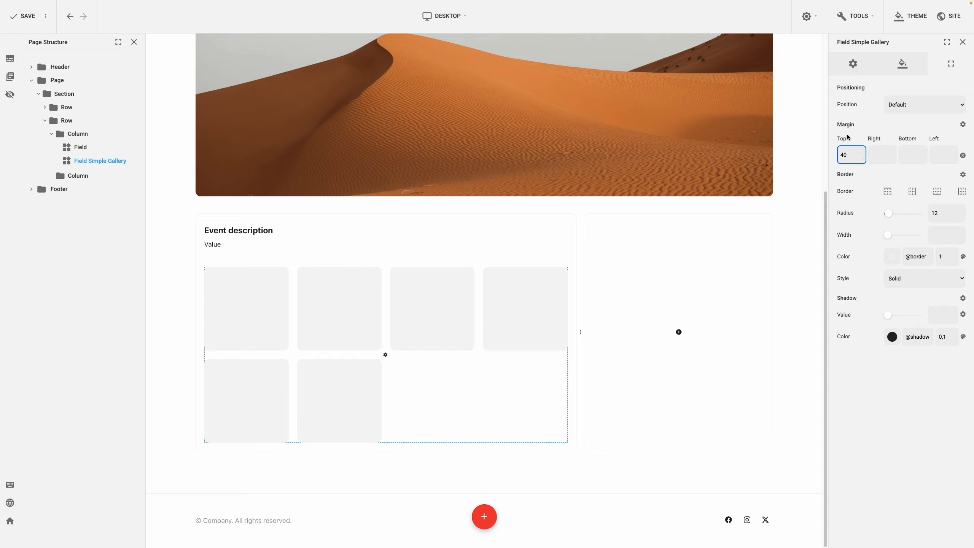
pyautogui.press('Return')
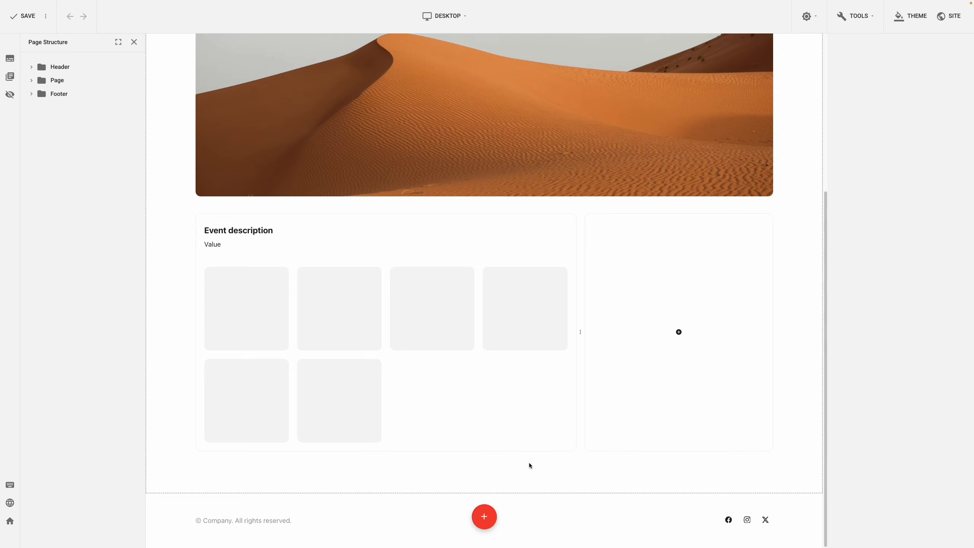
# Add a Field plugin below the gallery and label it "Event location"
pyautogui.rightClick(477, 401)
pyautogui.click(493, 385)
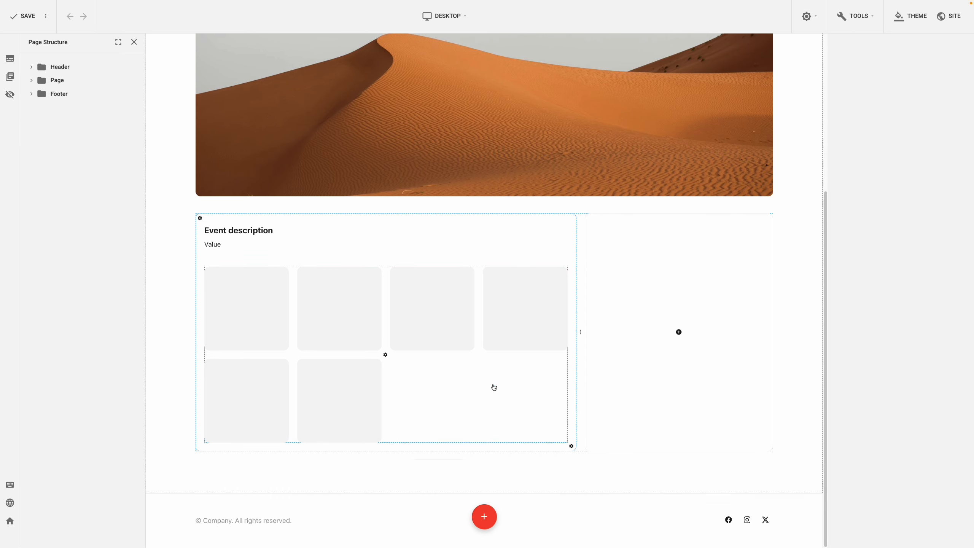
pyautogui.scroll(-10, 493, 386)
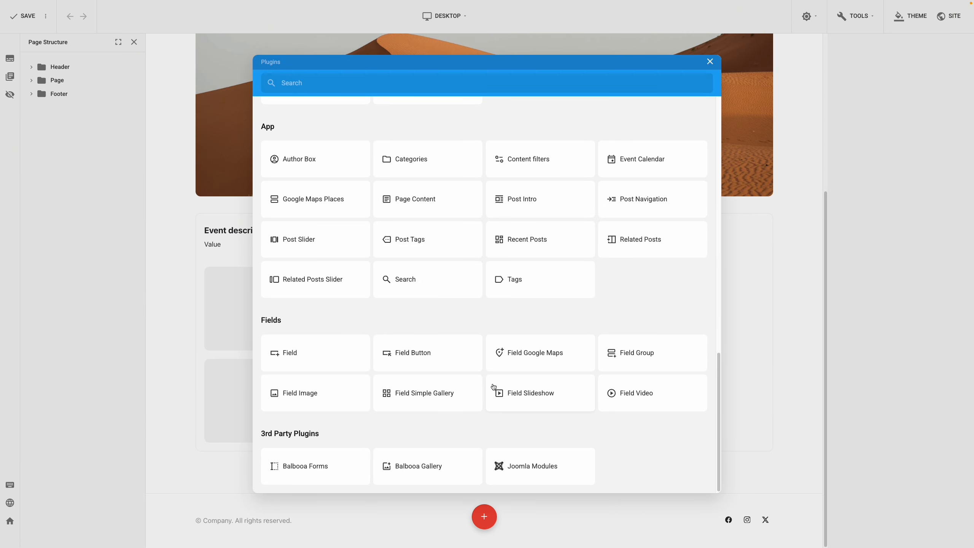
pyautogui.click(344, 359)
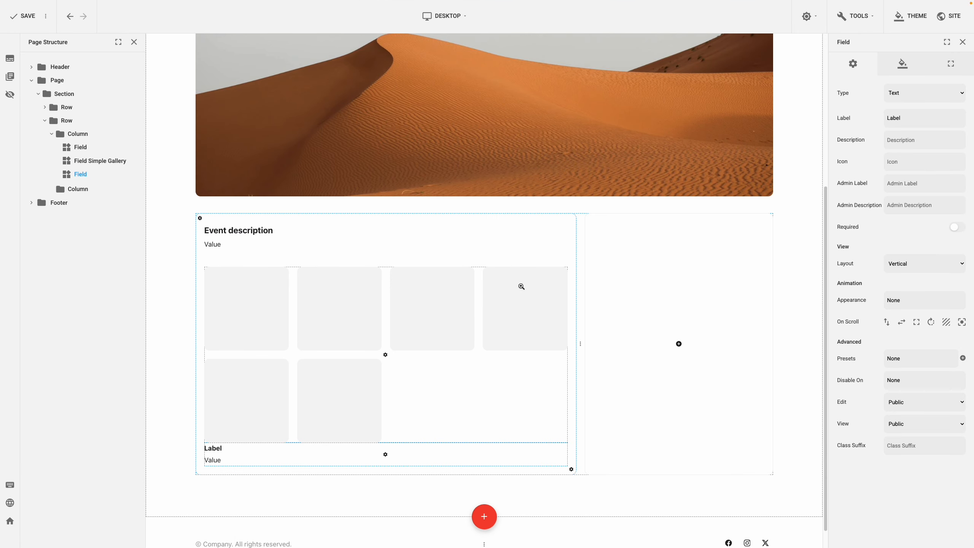
pyautogui.doubleClick(907, 118)
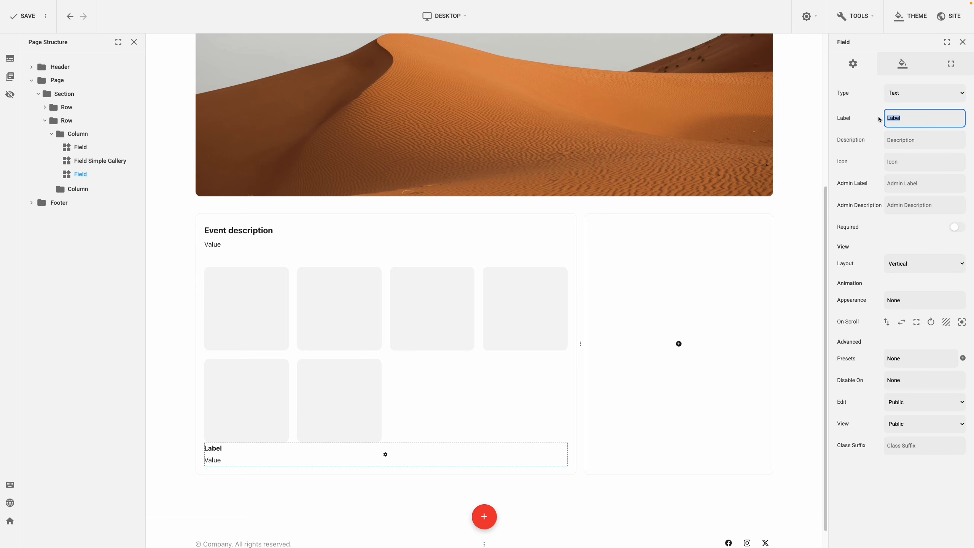
pyautogui.write('Event location')
pyautogui.click(868, 122)
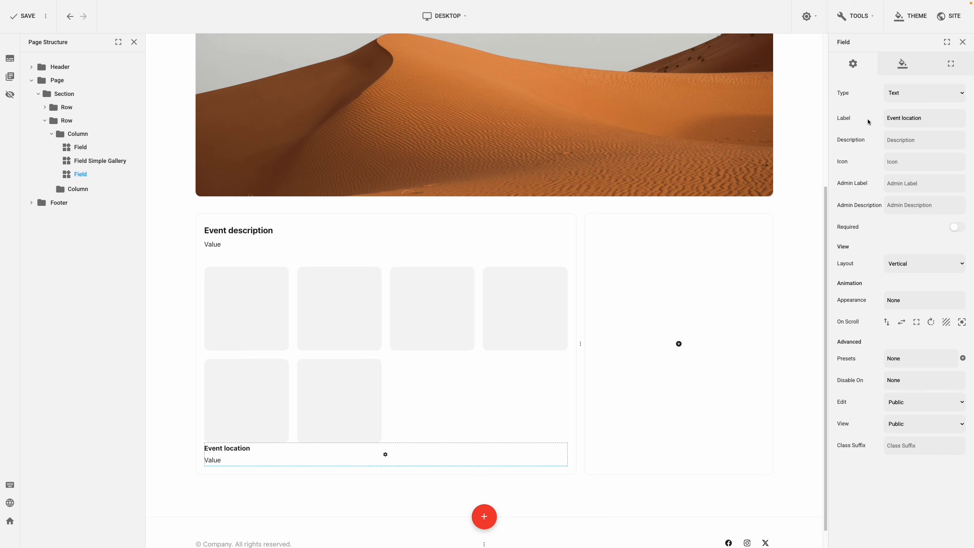
# Style the Event location label with the H2 HTML tag and a font size of 20
pyautogui.click(903, 69)
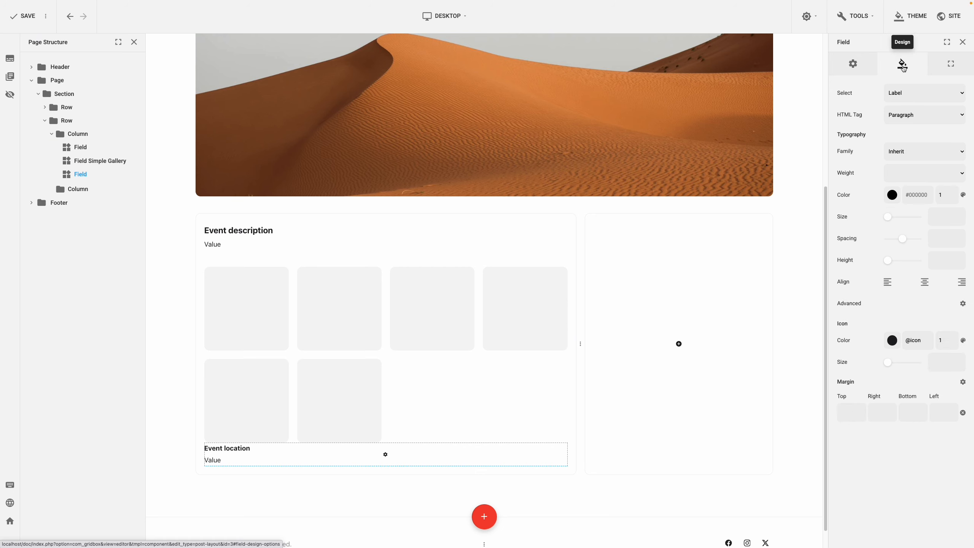
pyautogui.click(915, 116)
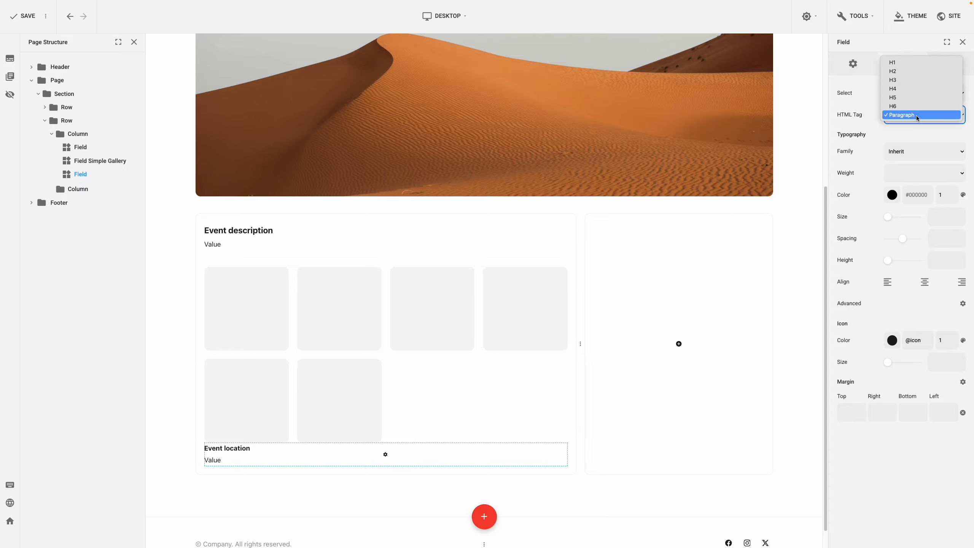
pyautogui.click(893, 71)
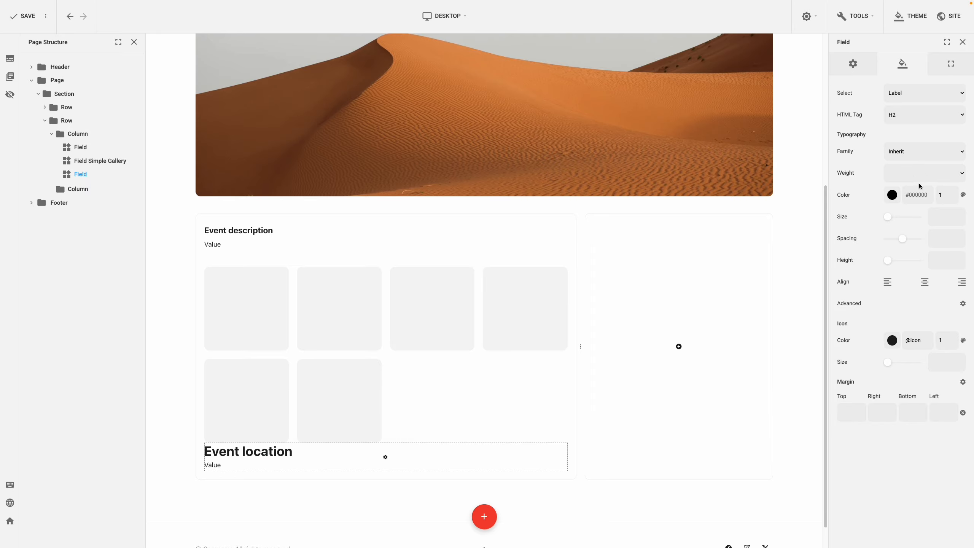
pyautogui.click(940, 214)
pyautogui.write('20')
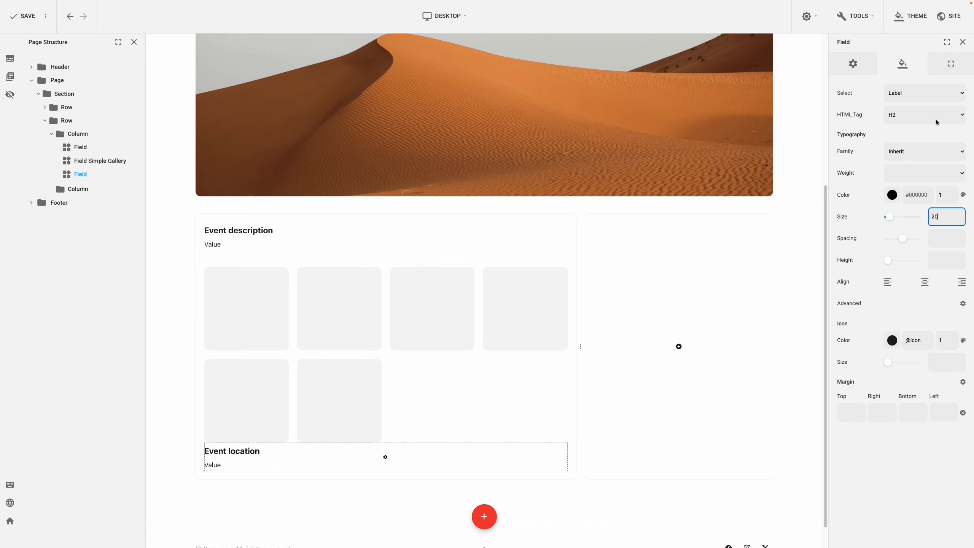
# Give the Event location field a top margin of 60
pyautogui.click(946, 72)
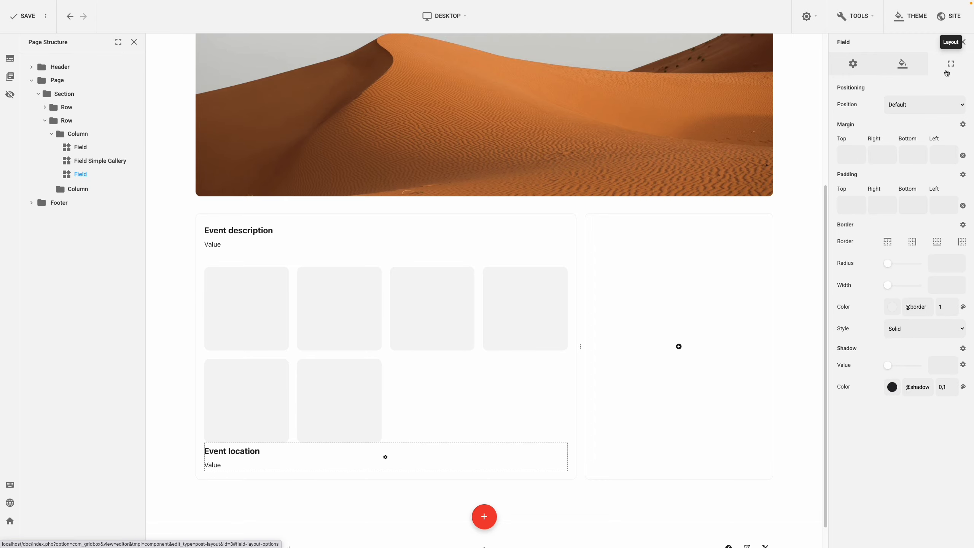
pyautogui.click(855, 153)
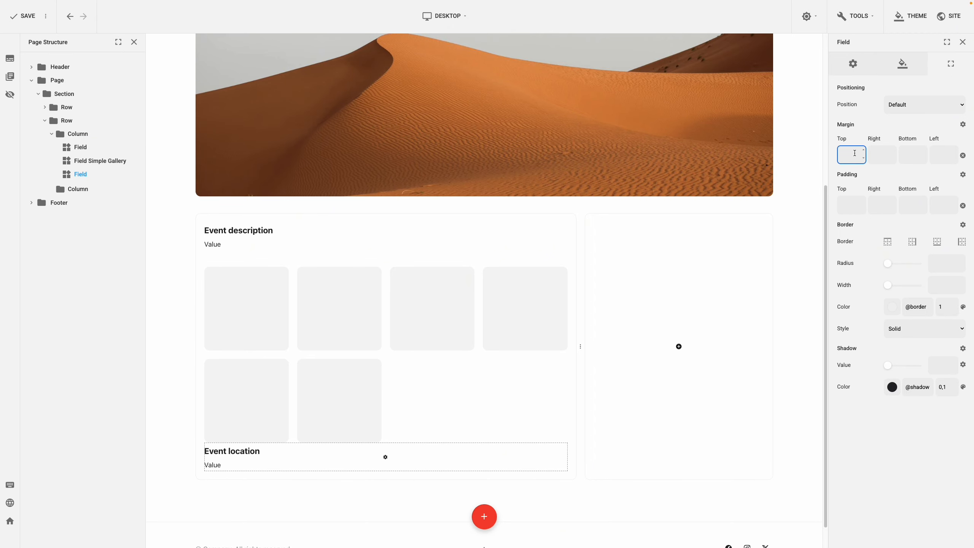
pyautogui.write('60')
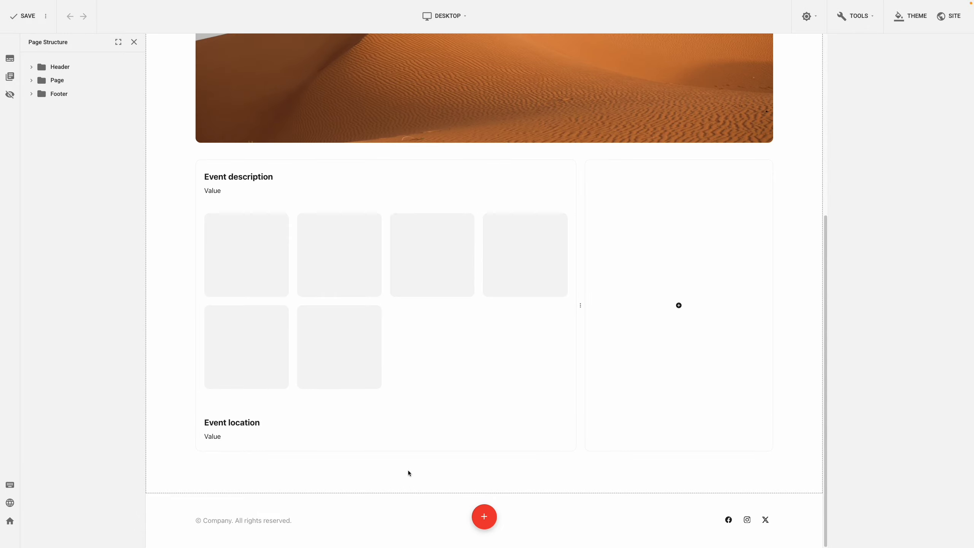
# Add a Field Google Maps plugin below the Event location field and set its admin label to "Select location on map"
pyautogui.rightClick(401, 432)
pyautogui.click(432, 381)
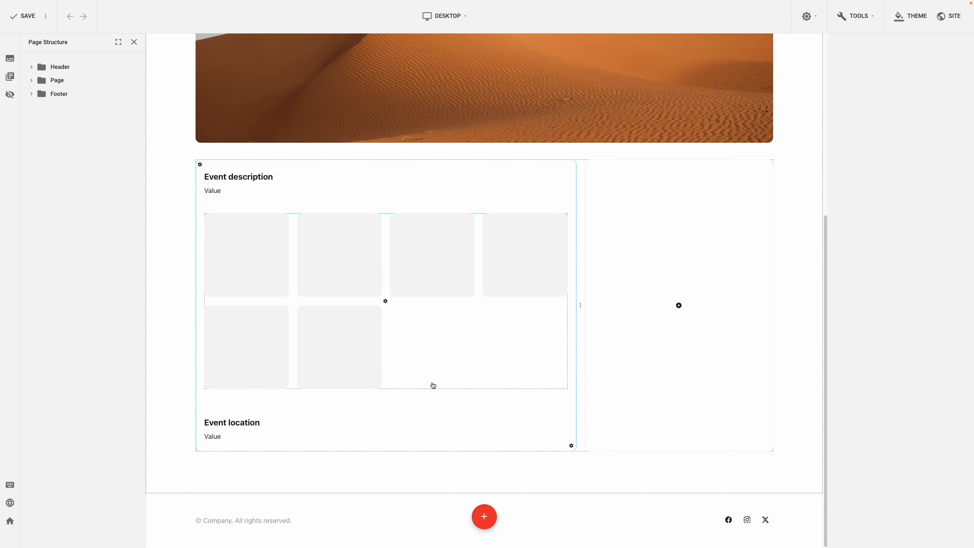
pyautogui.scroll(-10, 432, 381)
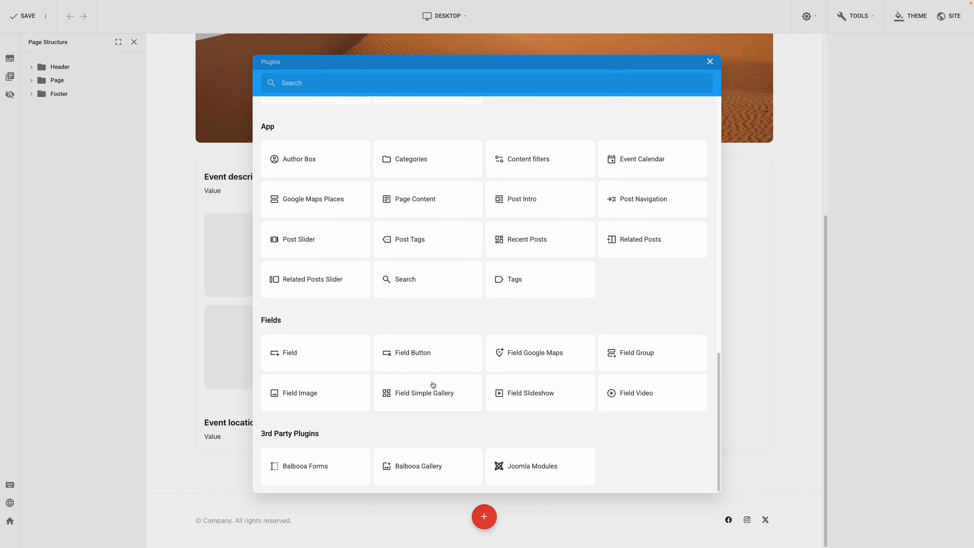
pyautogui.click(521, 361)
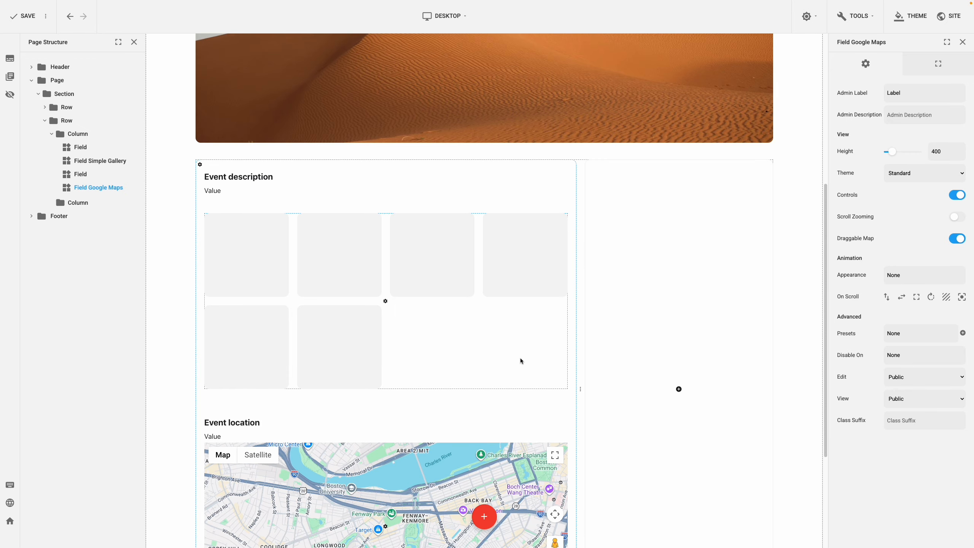
pyautogui.doubleClick(897, 95)
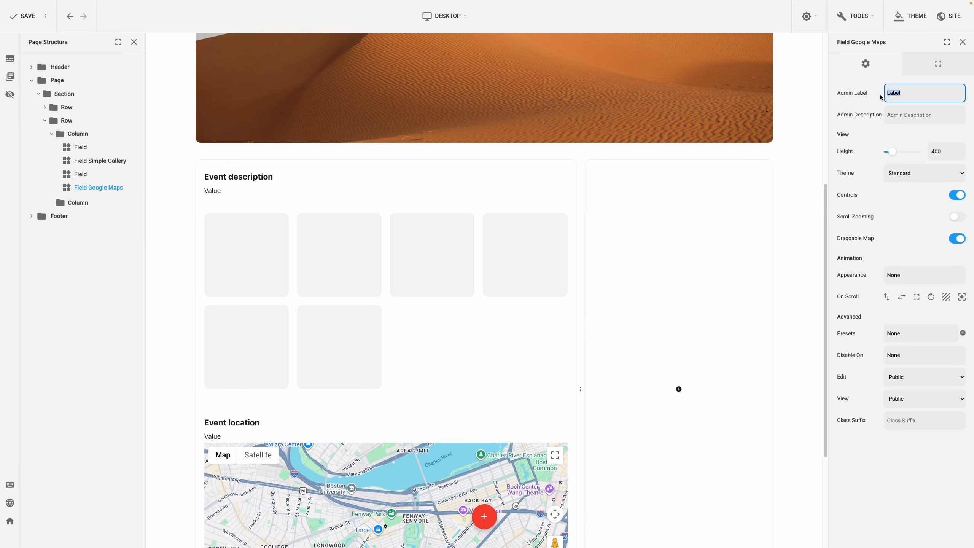
pyautogui.write('Select location on map')
# Give the Google Maps field a top margin of 20 and a border radius of 12
pyautogui.click(926, 74)
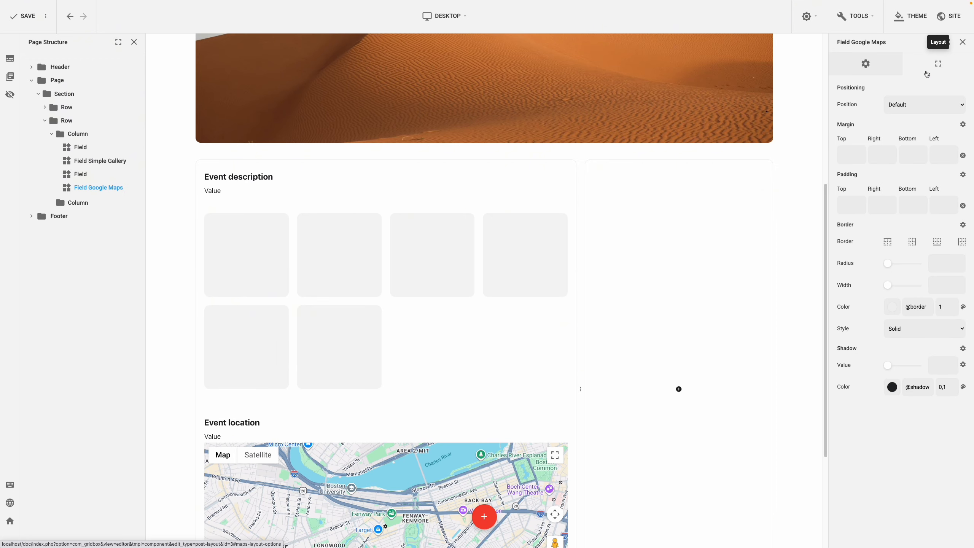
pyautogui.click(846, 155)
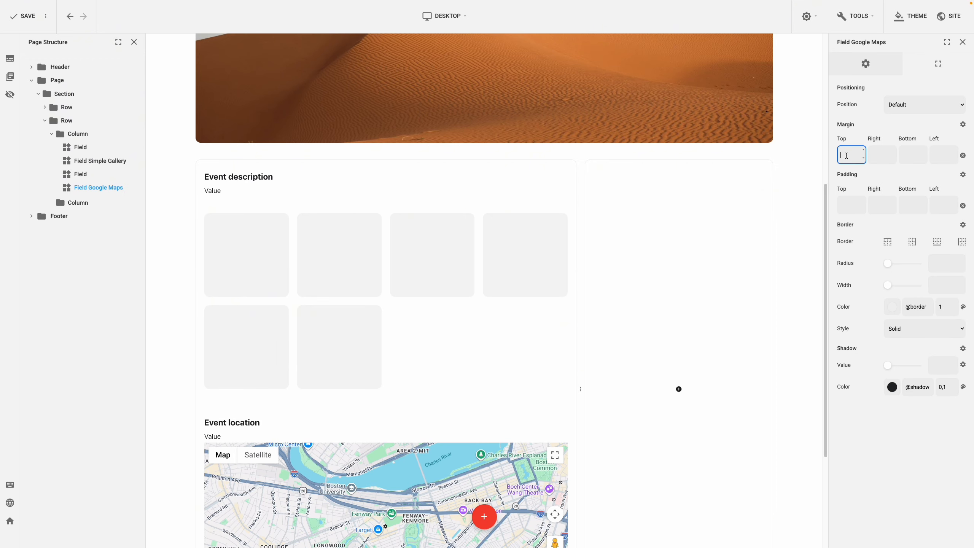
pyautogui.write('20')
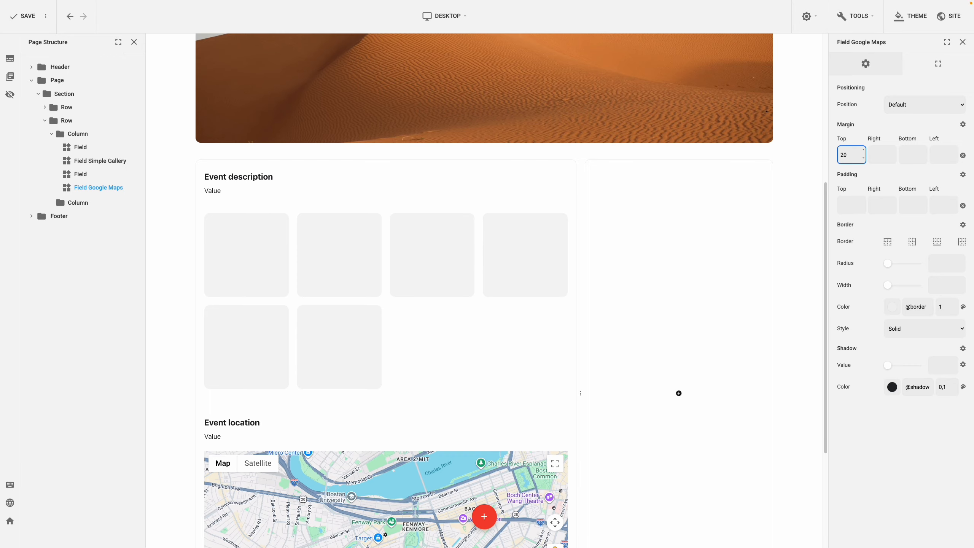
pyautogui.click(932, 263)
pyautogui.write('12')
pyautogui.click(860, 255)
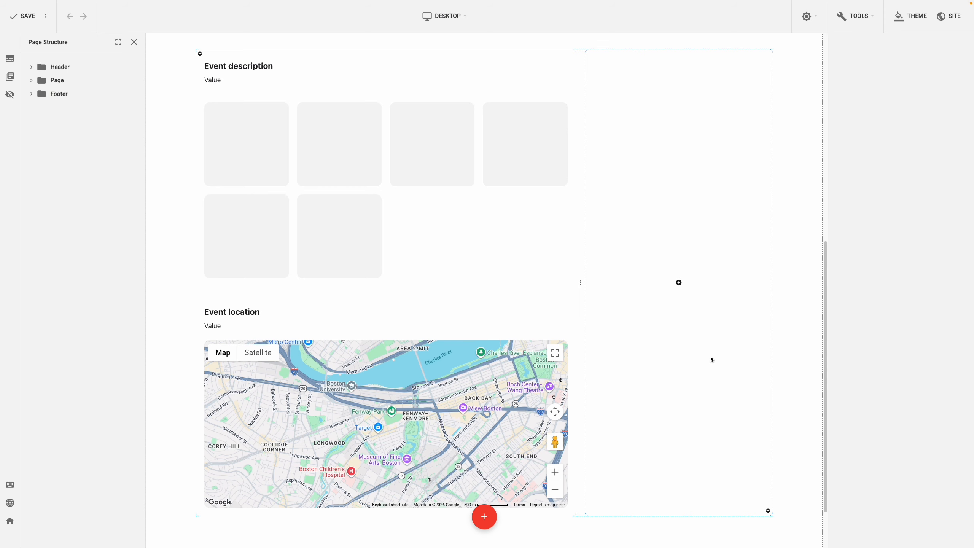
# Add a Field Group plugin to the empty second column of the row
pyautogui.click(678, 284)
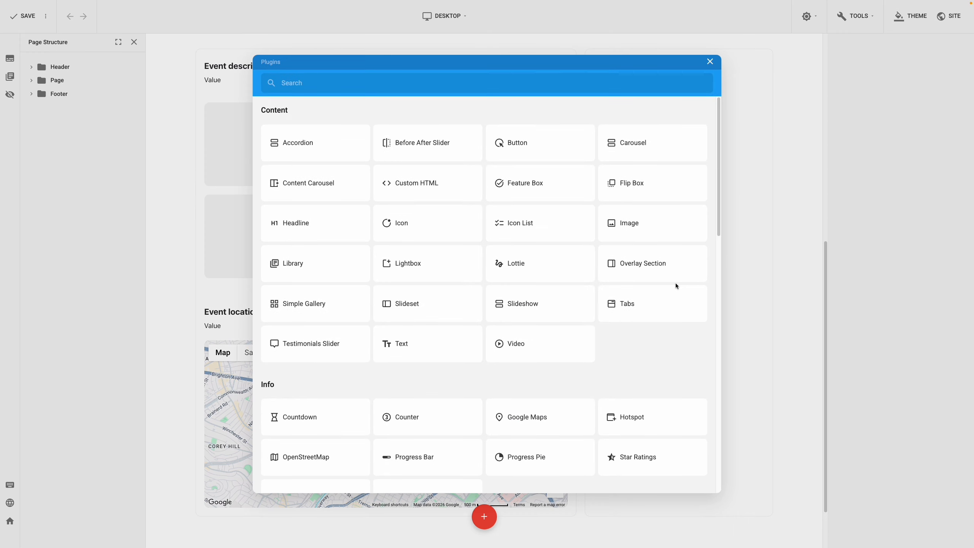
pyautogui.scroll(-10, 676, 283)
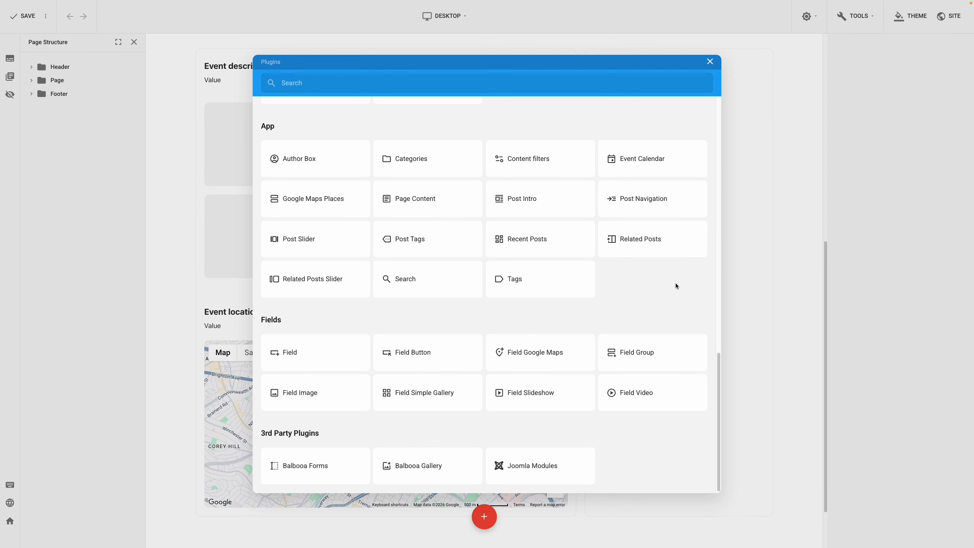
pyautogui.click(663, 352)
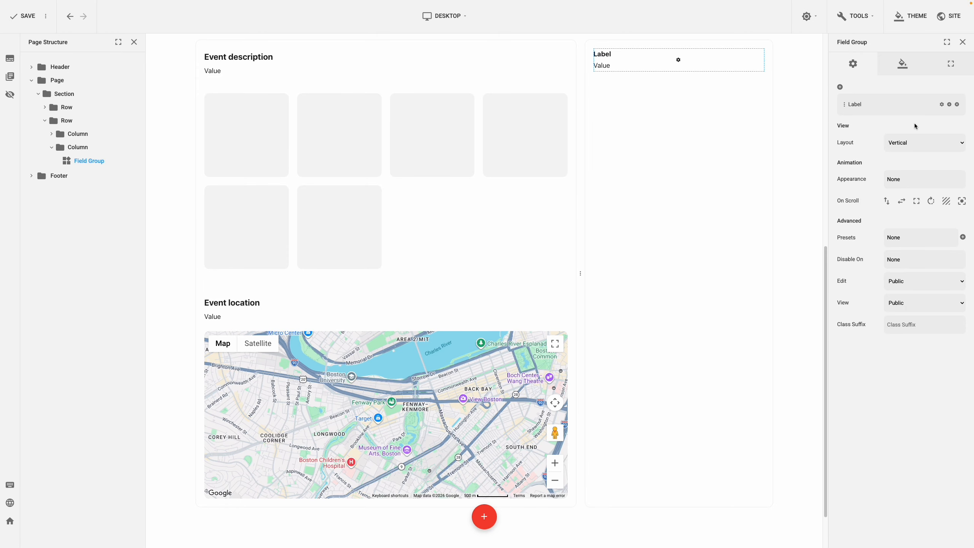
# Set the field group's first item to the Event Date type and label it "Event Date"
pyautogui.click(941, 105)
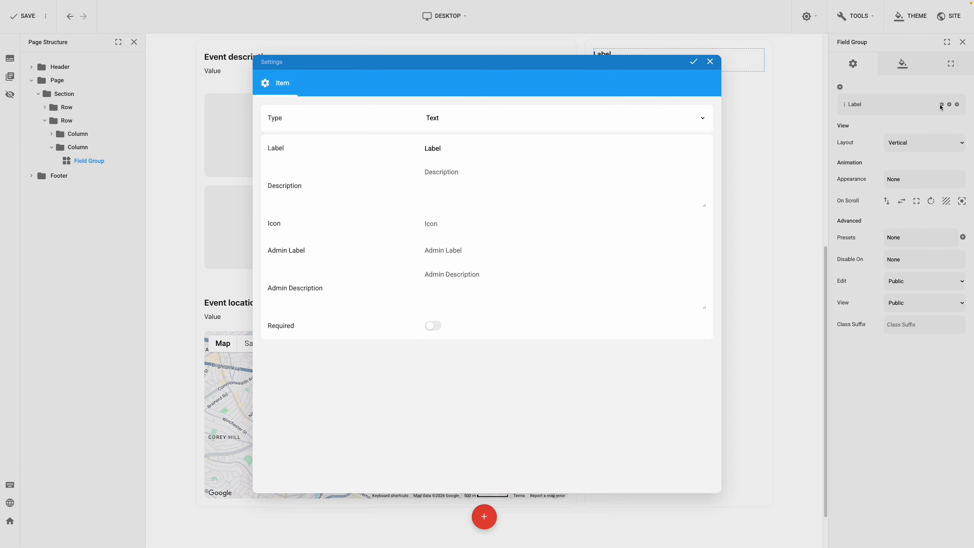
pyautogui.click(674, 119)
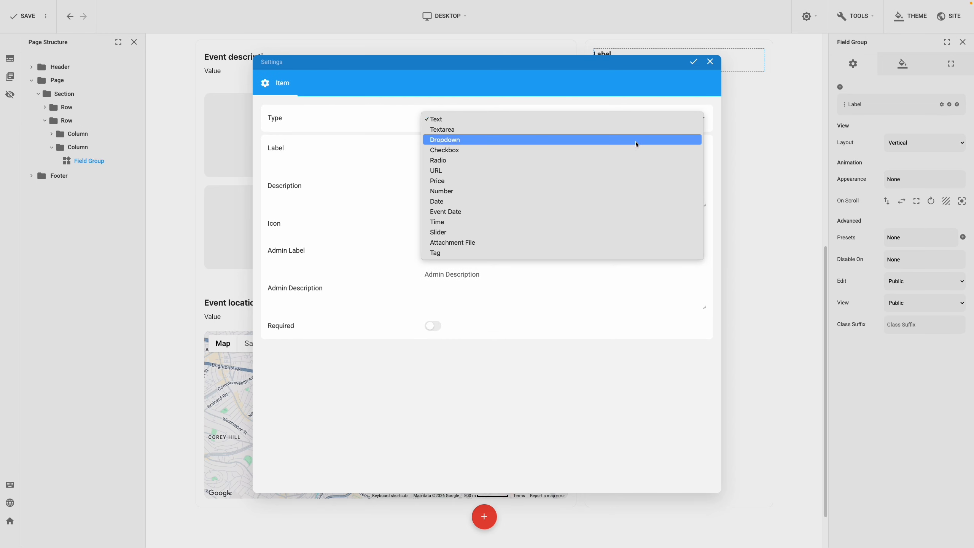
pyautogui.click(468, 213)
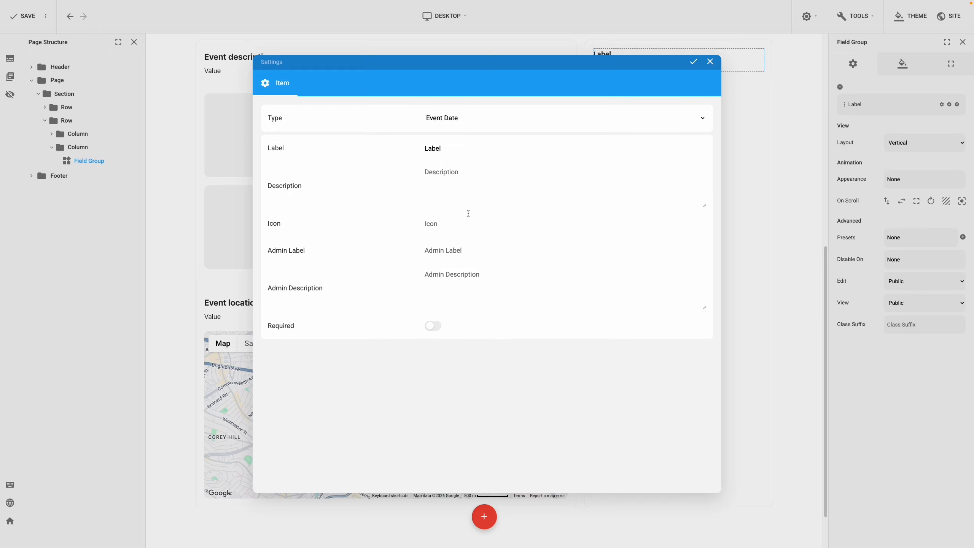
pyautogui.doubleClick(446, 152)
pyautogui.write('Event Date')
pyautogui.click(693, 62)
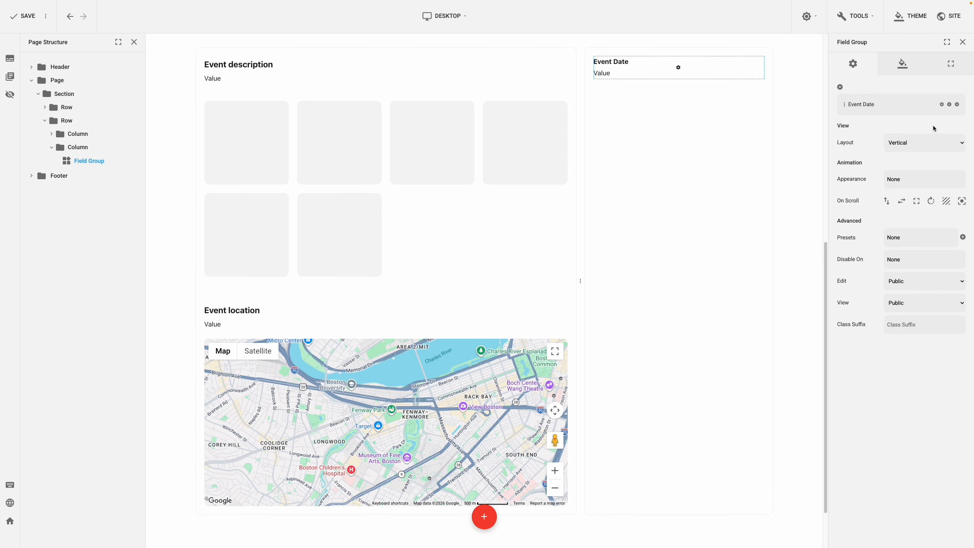
# Duplicate the Event Date item, change the copy's type to Time and label it "Event Time"
pyautogui.click(949, 104)
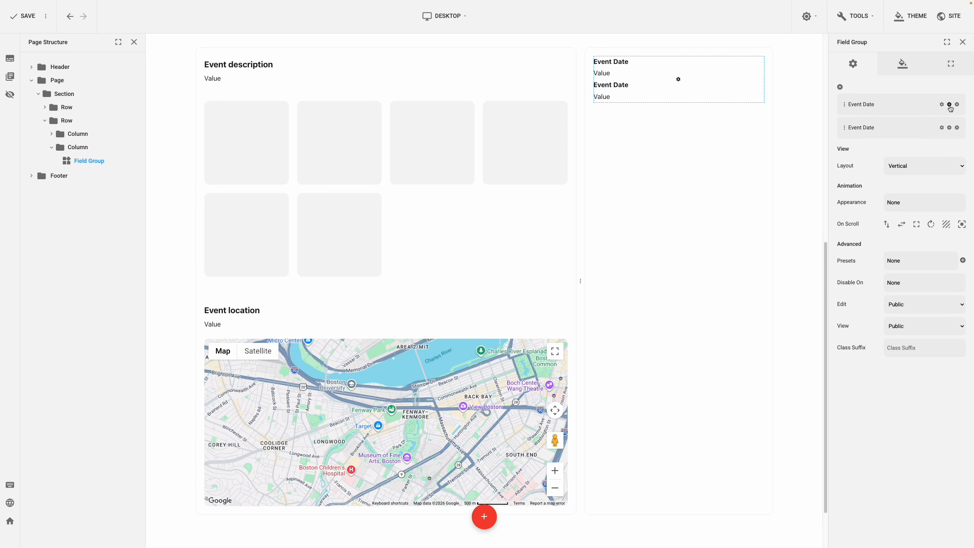
pyautogui.click(941, 129)
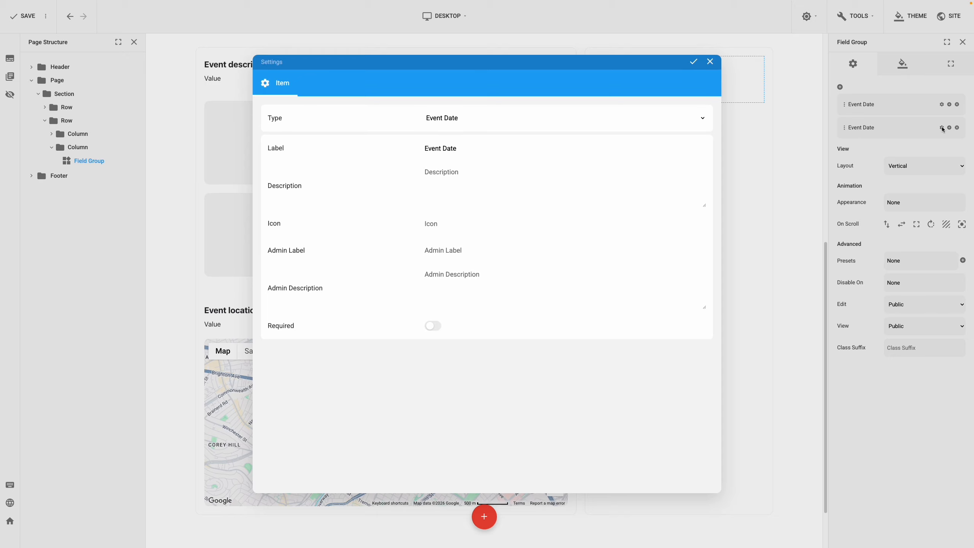
pyautogui.click(665, 118)
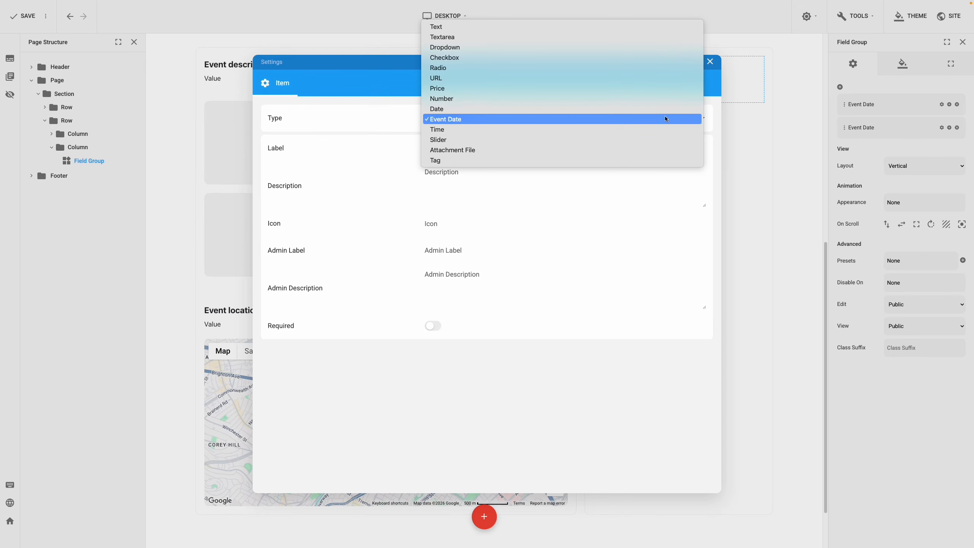
pyautogui.click(636, 130)
pyautogui.tripleClick(464, 151)
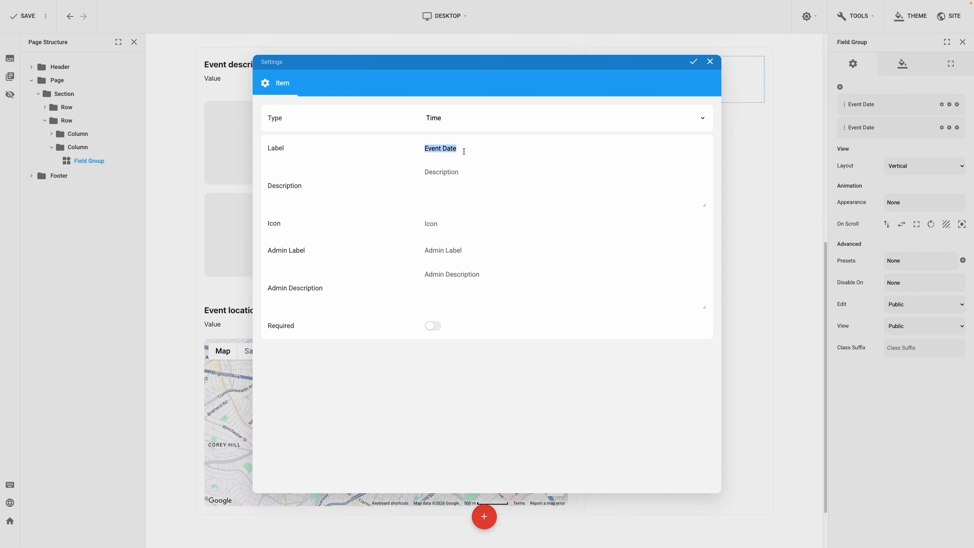
pyautogui.write('Event Time')
pyautogui.click(692, 65)
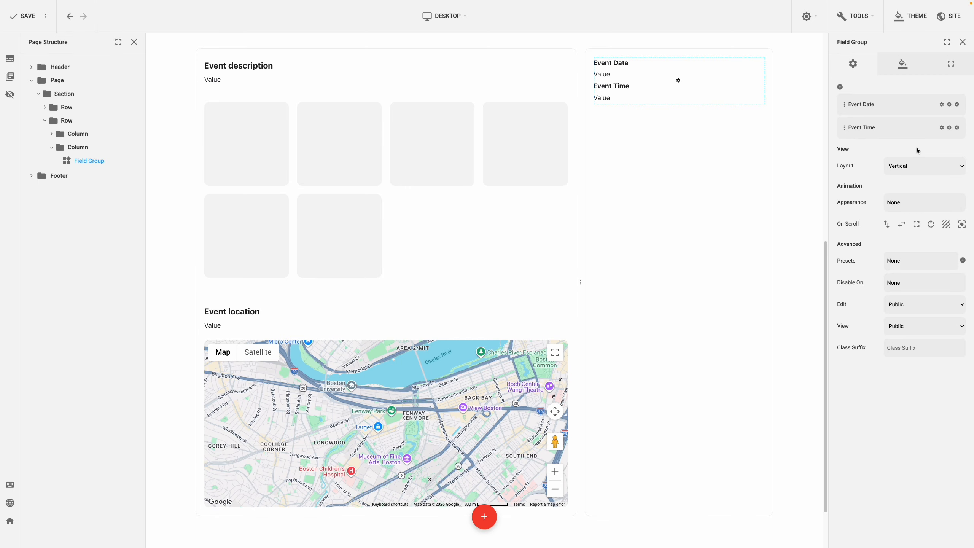
# Duplicate the Event Time item and change the copy's type to Dropdown
pyautogui.click(949, 128)
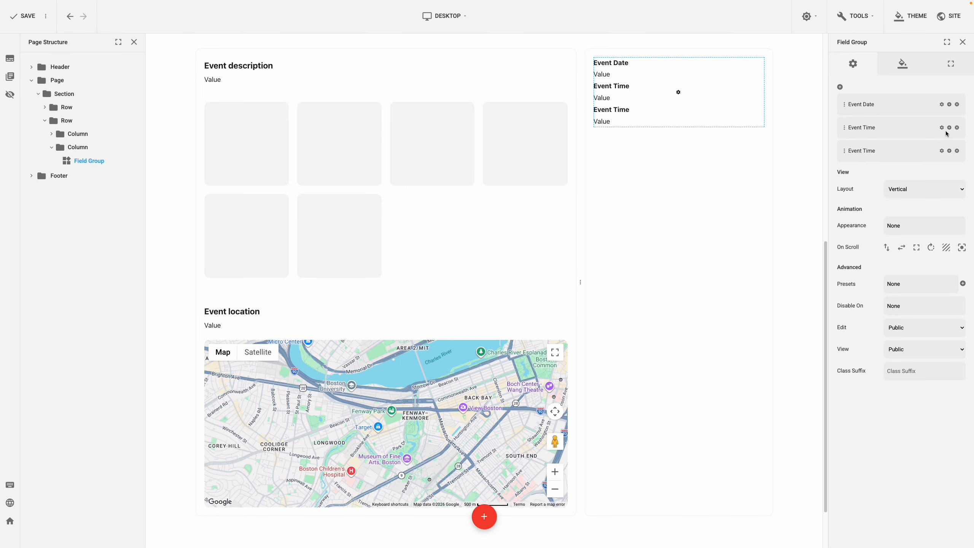
pyautogui.click(942, 151)
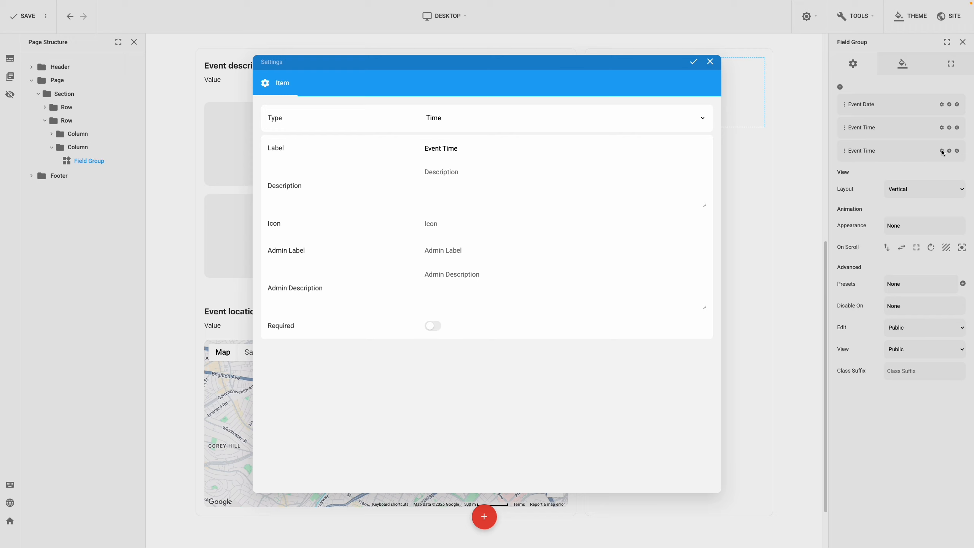
pyautogui.click(686, 120)
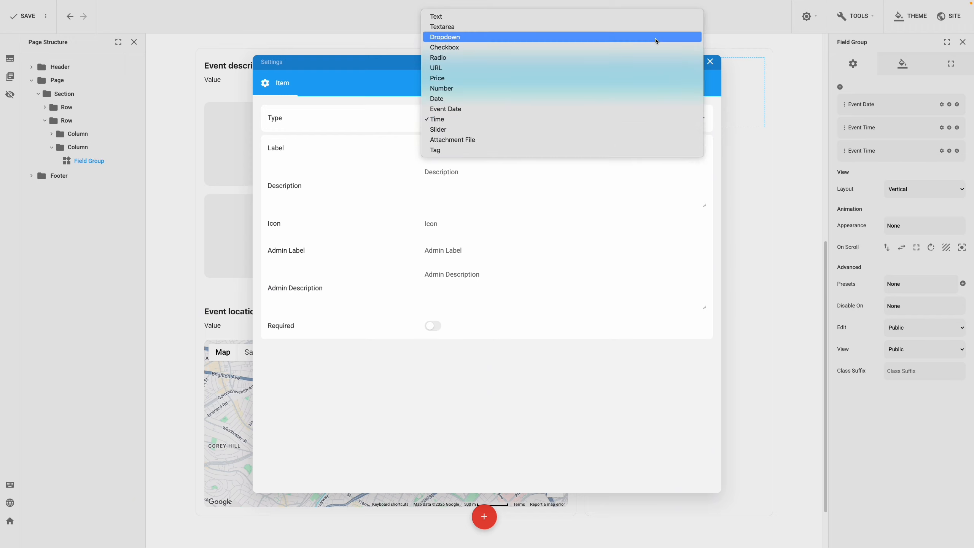
pyautogui.press('Escape')
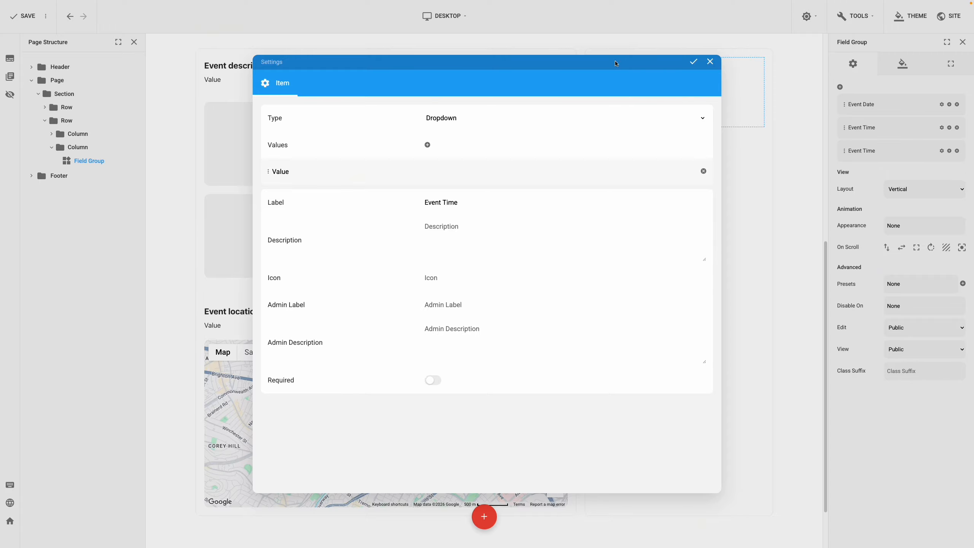
# Rename the dropdown's default value "Conference" and add a "Workshop" value
pyautogui.click(303, 169)
pyautogui.write('Conference')
pyautogui.press('Home')
pyautogui.click(427, 145)
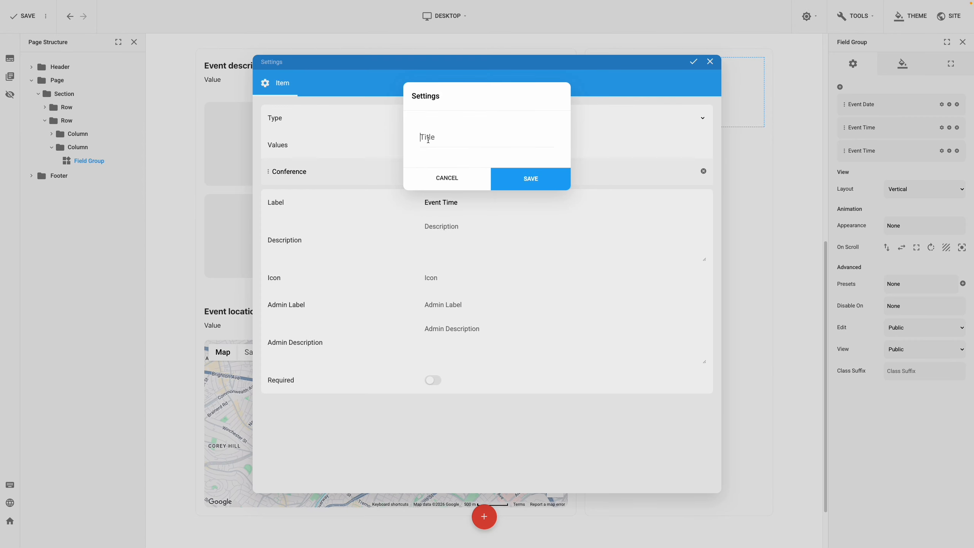
pyautogui.write('Workshop')
pyautogui.click(536, 177)
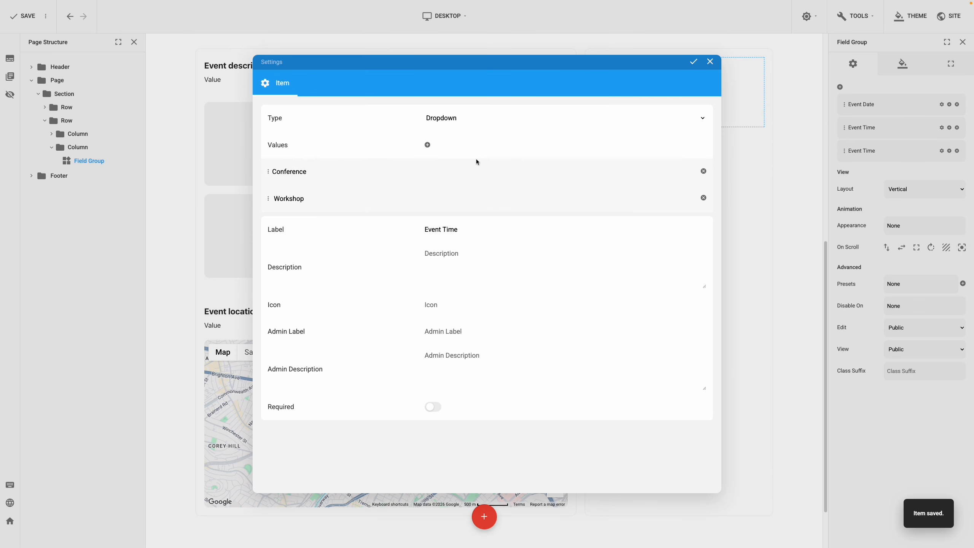
# Add the values "Concert", "Exhibition" and "Festival" to the dropdown item
pyautogui.click(428, 146)
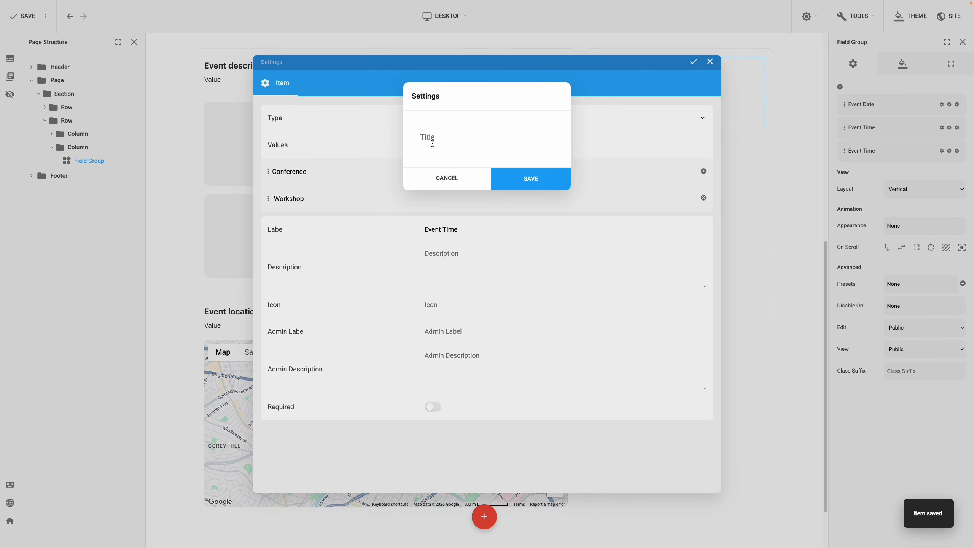
pyautogui.write('Concert')
pyautogui.click(525, 179)
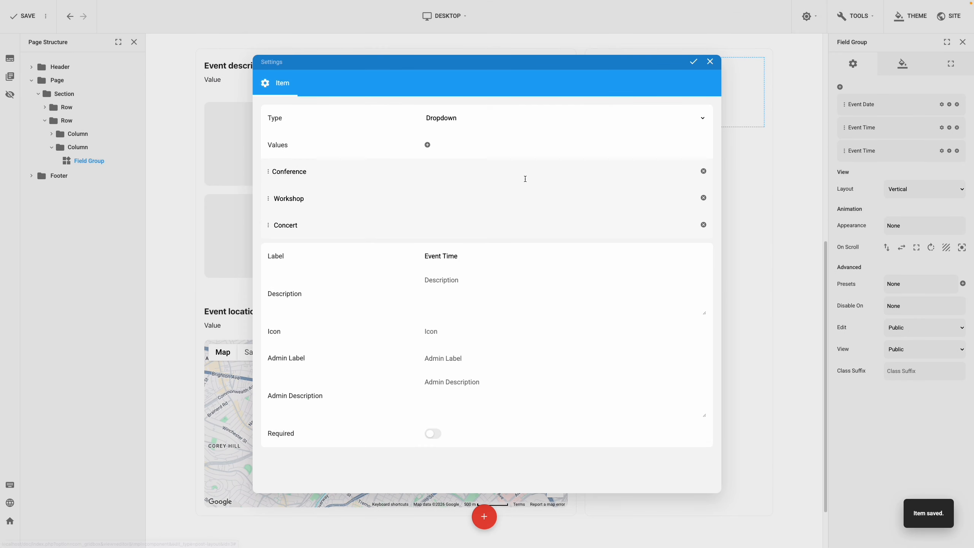
pyautogui.click(428, 145)
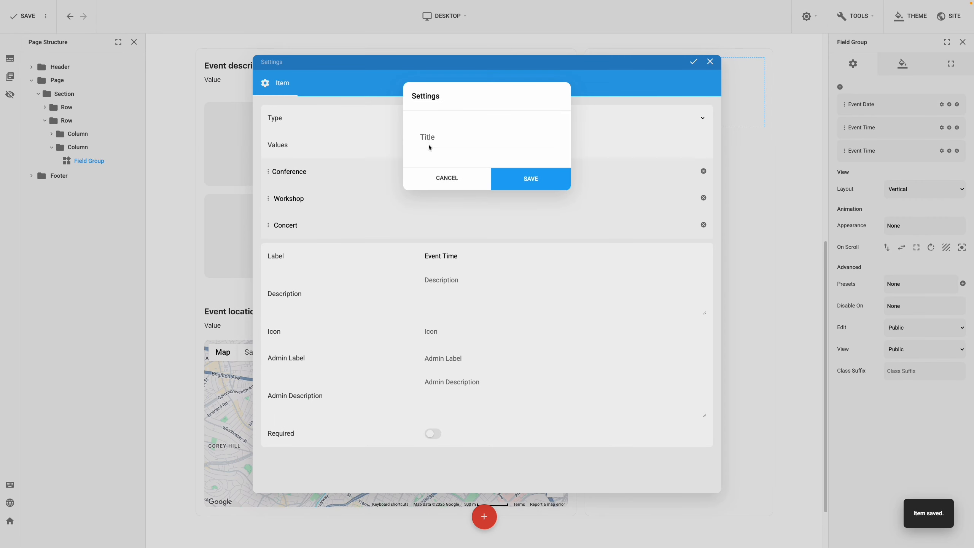
pyautogui.write('Exhibition')
pyautogui.click(515, 179)
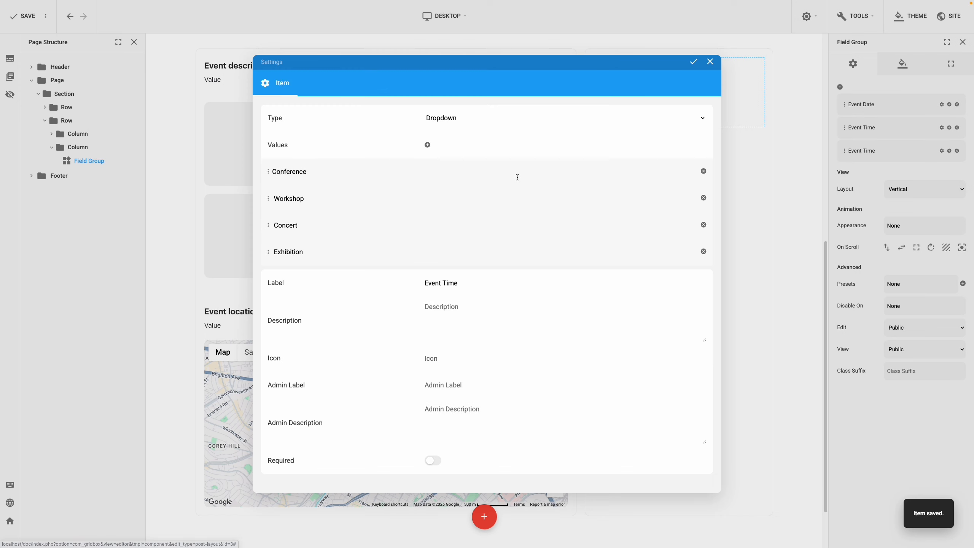
pyautogui.click(427, 145)
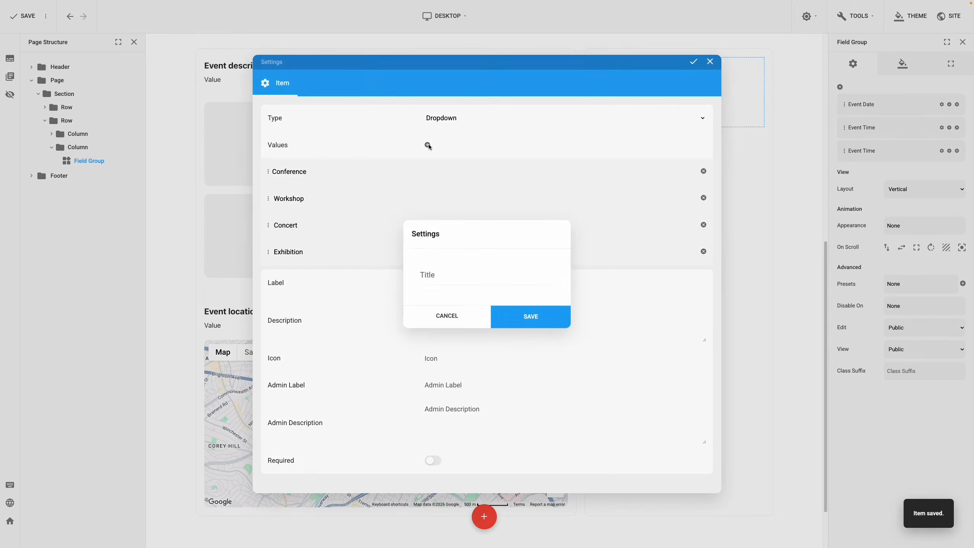
pyautogui.write('Festival')
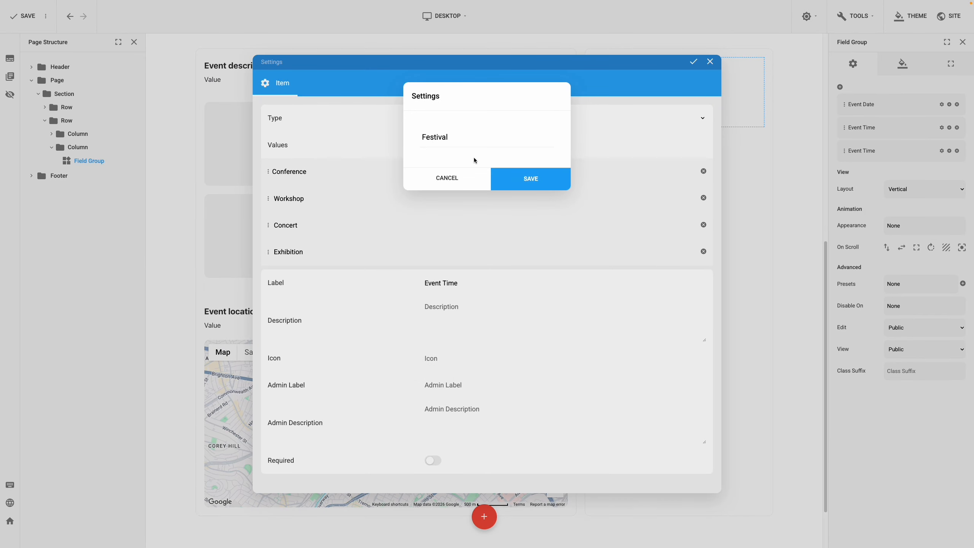
pyautogui.click(512, 176)
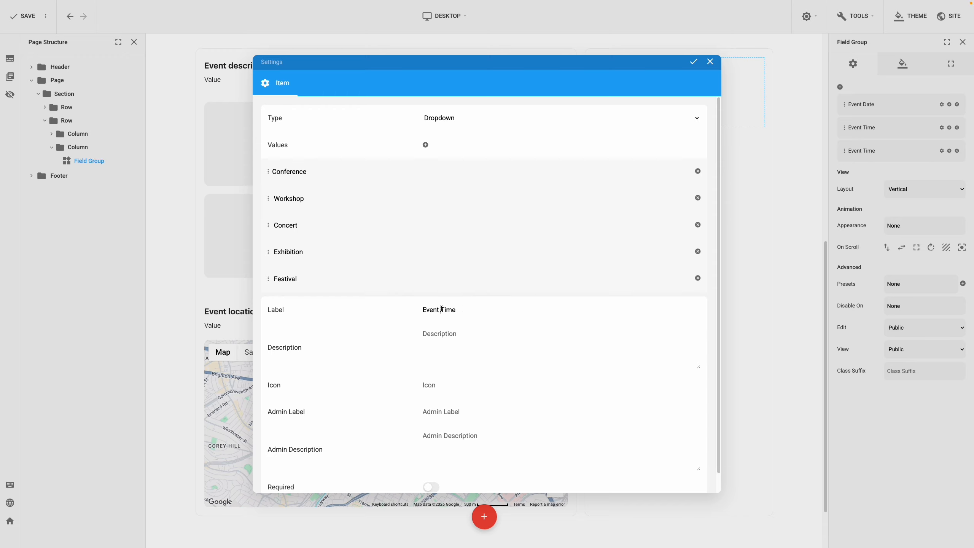
# Change the dropdown item's label to "Event Type" and apply its settings
pyautogui.moveTo(441, 309); pyautogui.dragTo(475, 309)
pyautogui.write('Type')
pyautogui.click(693, 63)
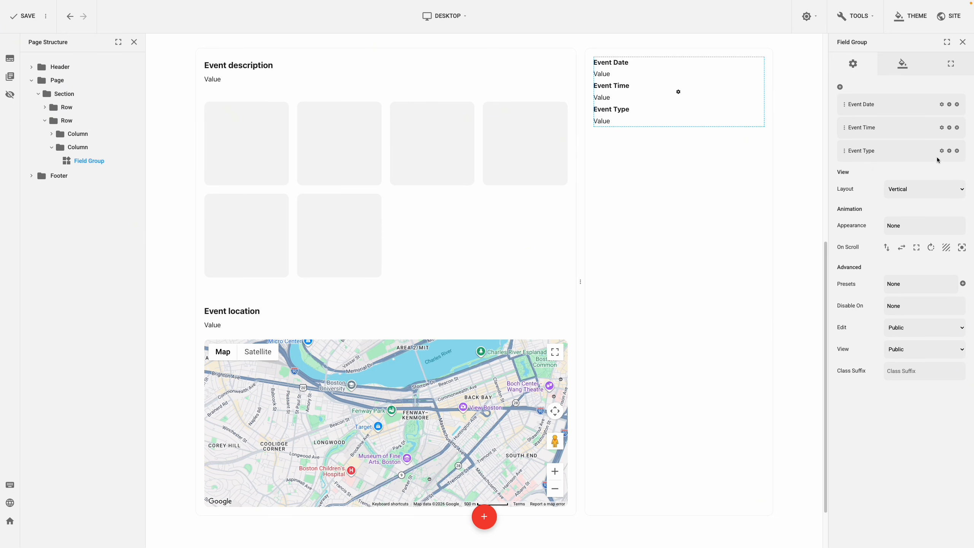
# Duplicate the Event Type item in the field group and change the copy's type to Price
pyautogui.click(949, 151)
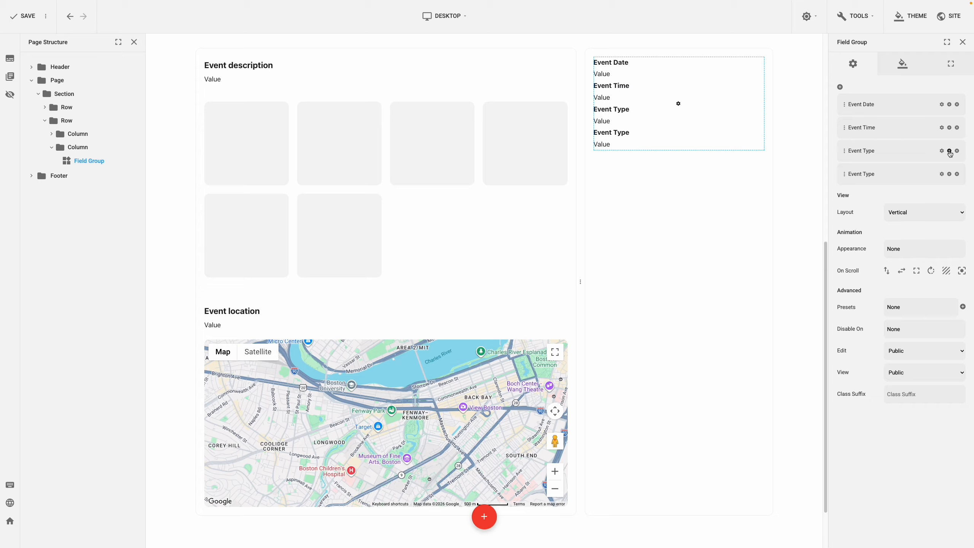
pyautogui.click(942, 175)
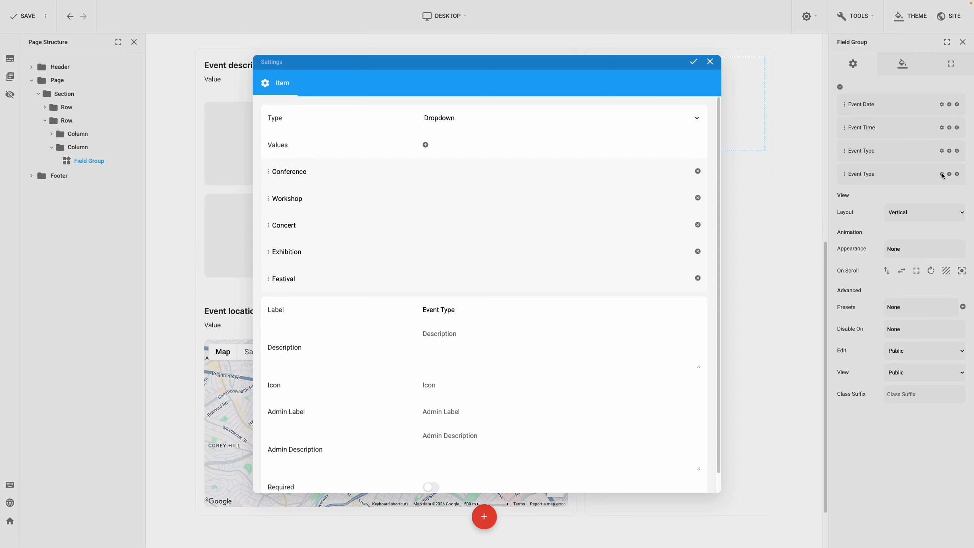
pyautogui.click(626, 118)
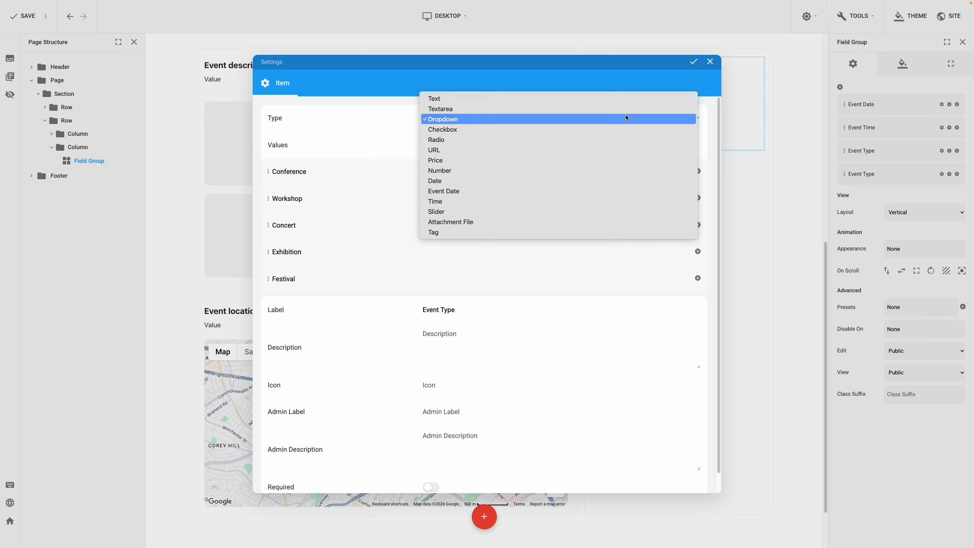
pyautogui.click(598, 161)
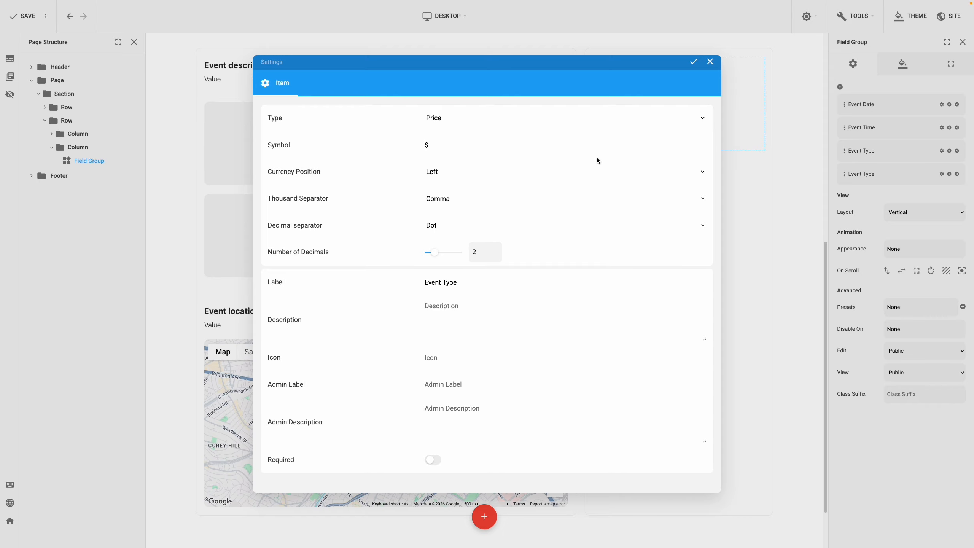
# Label the price item "Ticket Price" and apply its settings
pyautogui.moveTo(458, 285); pyautogui.dragTo(434, 278)
pyautogui.moveTo(433, 278); pyautogui.dragTo(391, 274)
pyautogui.write('Ticket Price')
pyautogui.click(693, 62)
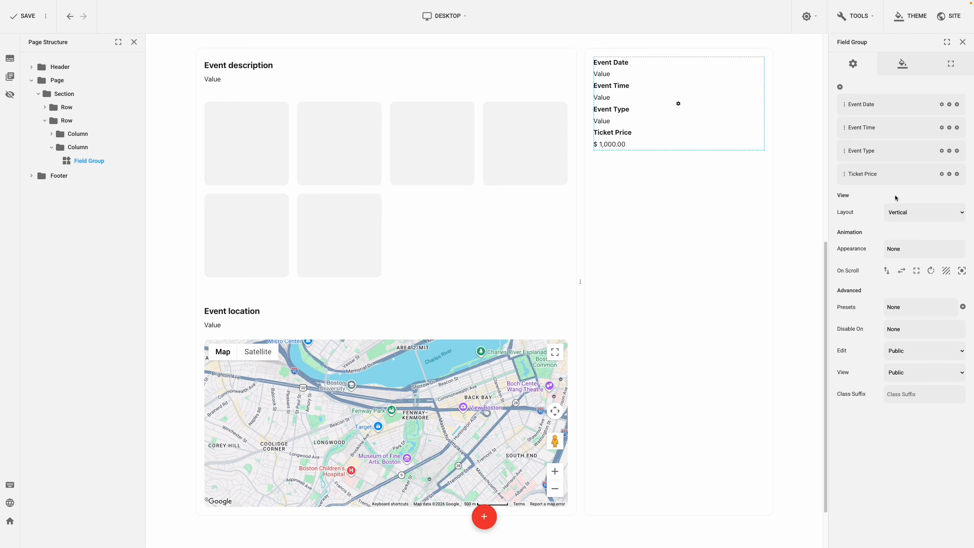
# Set the bottom margin of the field group's values to 20 in its design settings
pyautogui.click(898, 67)
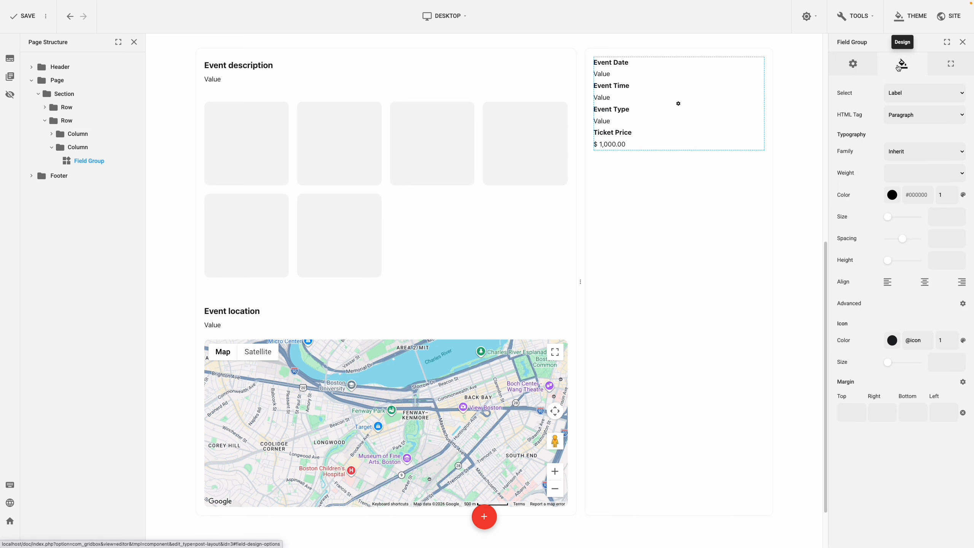
pyautogui.click(906, 94)
pyautogui.click(905, 102)
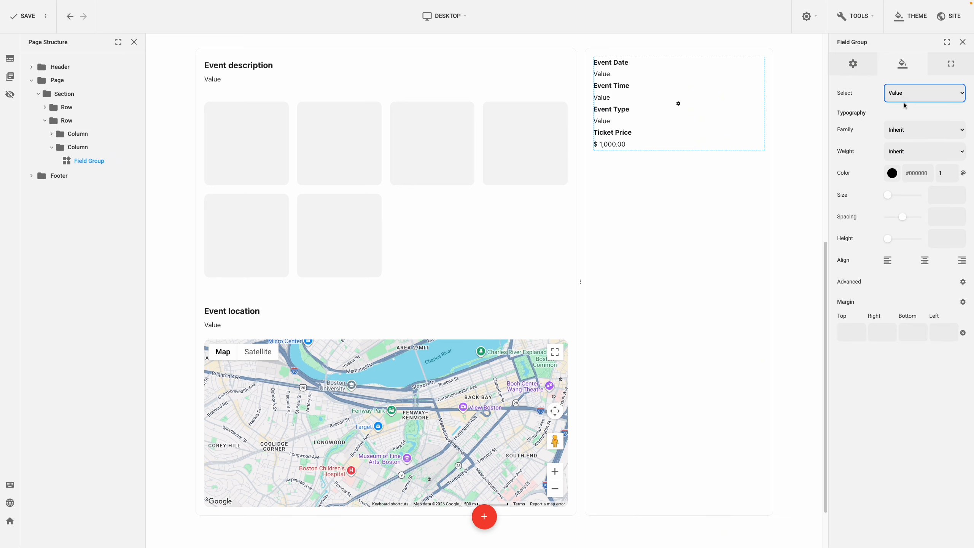
pyautogui.click(915, 331)
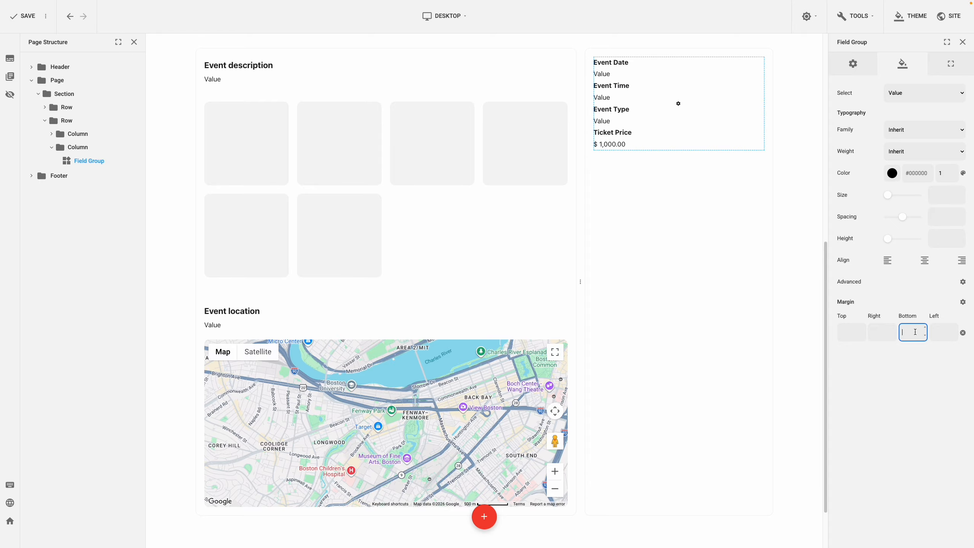
pyautogui.write('20')
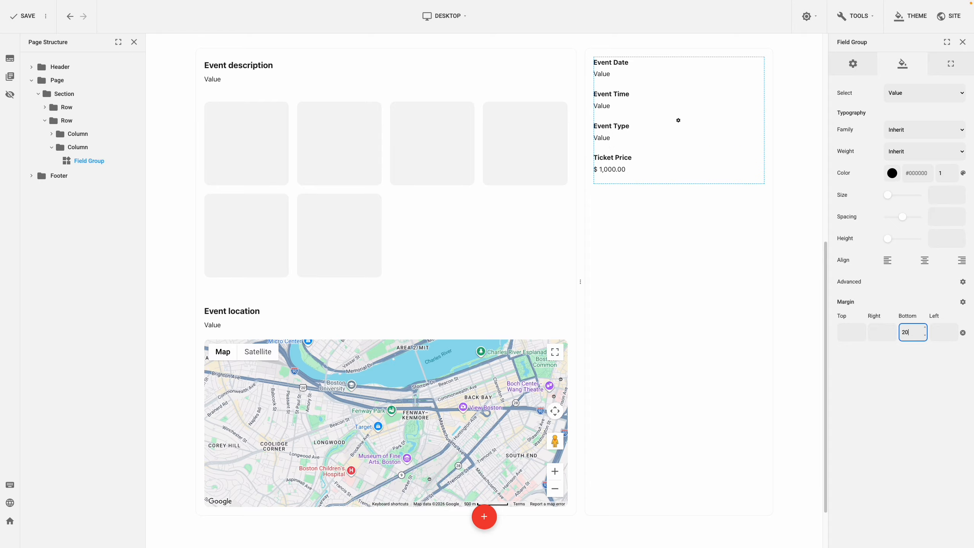
pyautogui.click(911, 373)
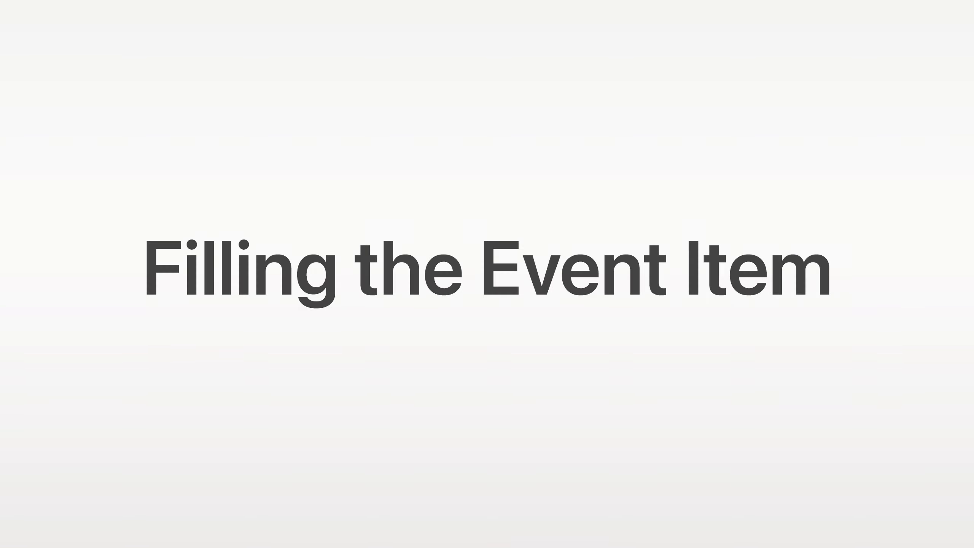
pyautogui.scroll(-1, 802, 185)
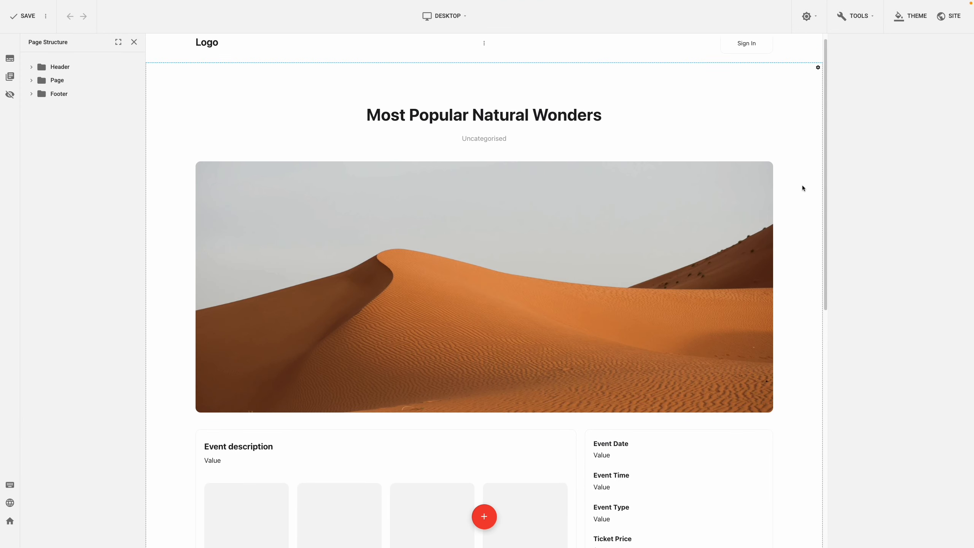
pyautogui.scroll(-8, 803, 188)
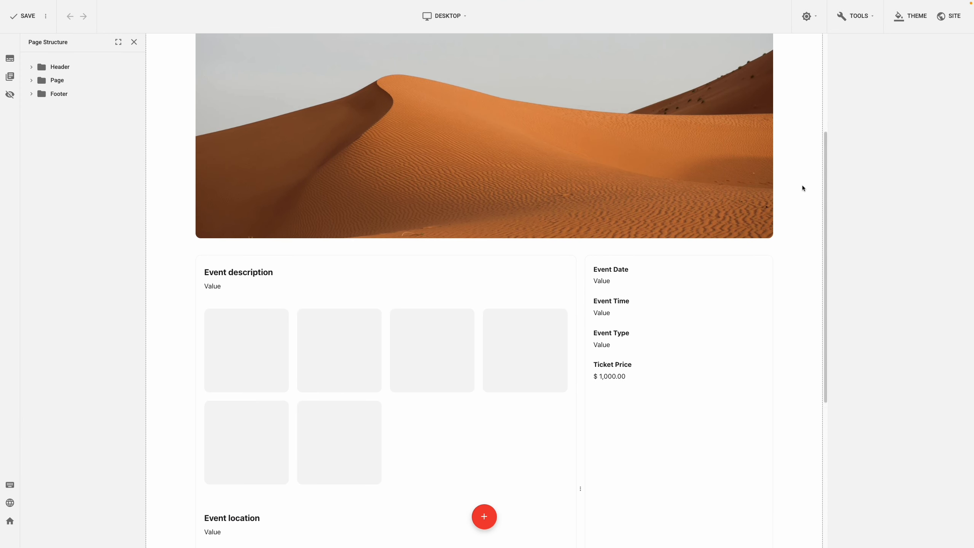
pyautogui.scroll(-2, 803, 187)
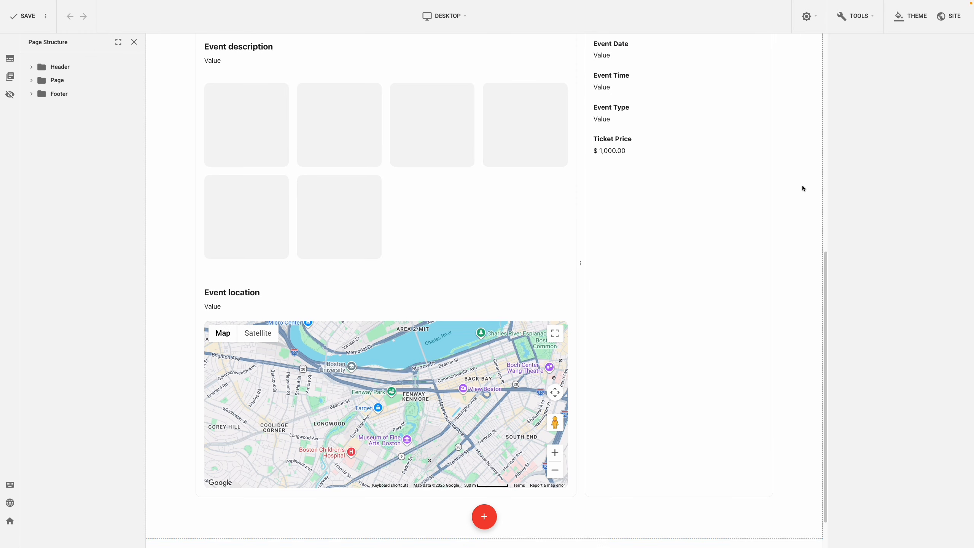
pyautogui.scroll(1, 803, 188)
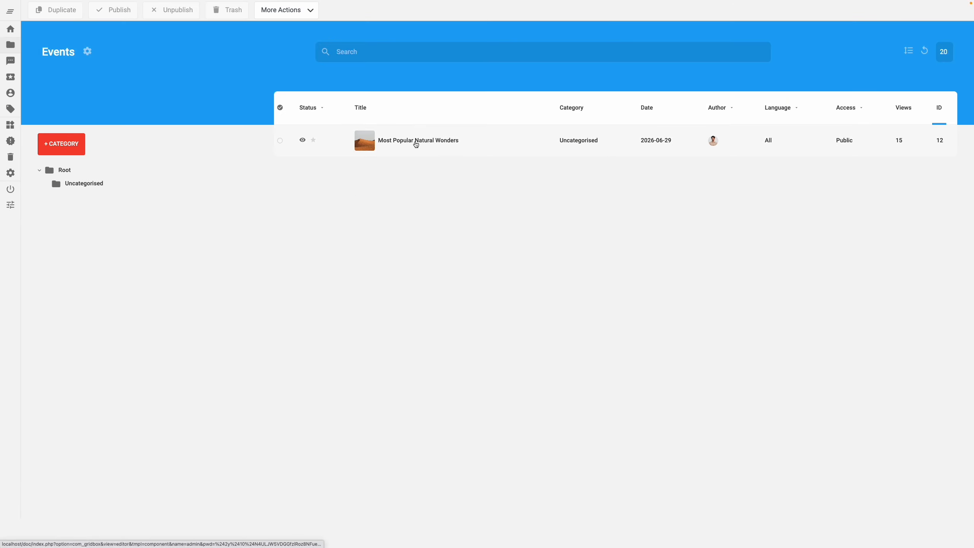
# Open the "Most Popular Natural Wonders" post from the Events list and add img-1.jpg, img-2.jpg and img-3.jpg to its Event Gallery
pyautogui.click(416, 141)
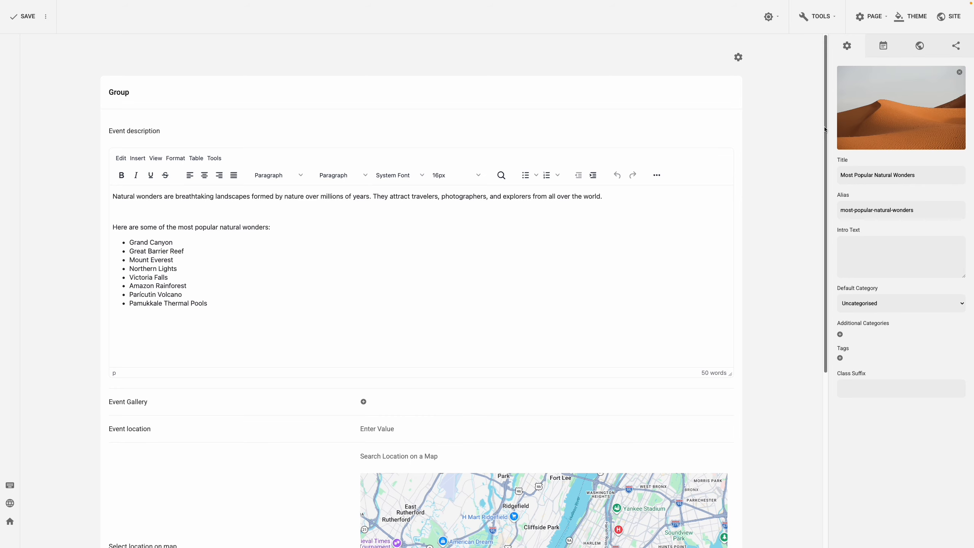
pyautogui.moveTo(826, 130)
pyautogui.mouseDown()
pyautogui.moveTo(834, 306)
pyautogui.moveTo(815, 124)
pyautogui.mouseUp()
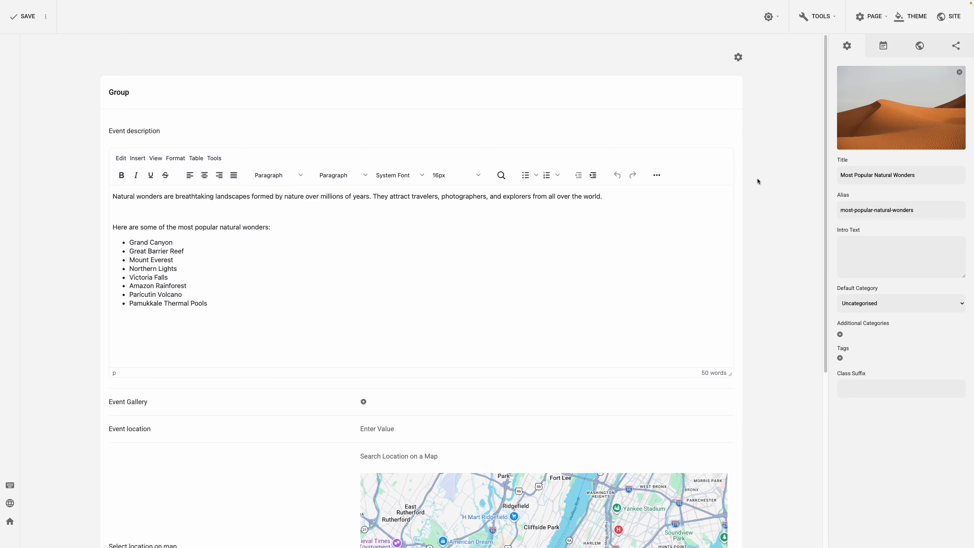
pyautogui.click(363, 402)
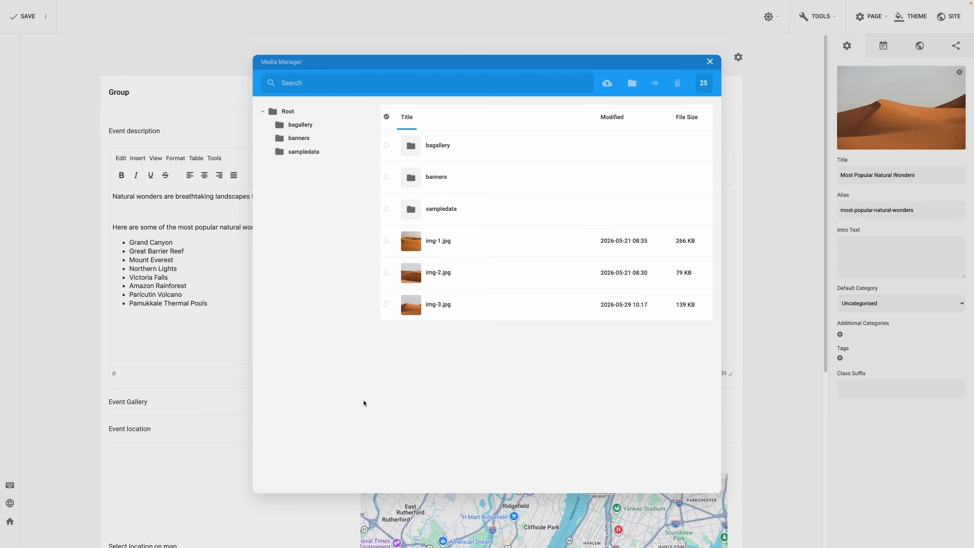
pyautogui.click(386, 241)
pyautogui.click(386, 273)
pyautogui.click(385, 305)
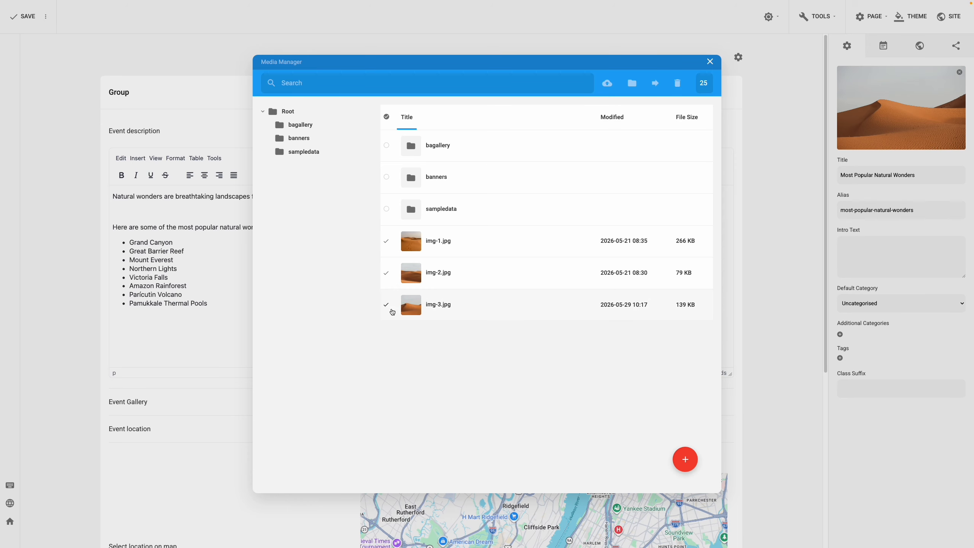
pyautogui.click(685, 459)
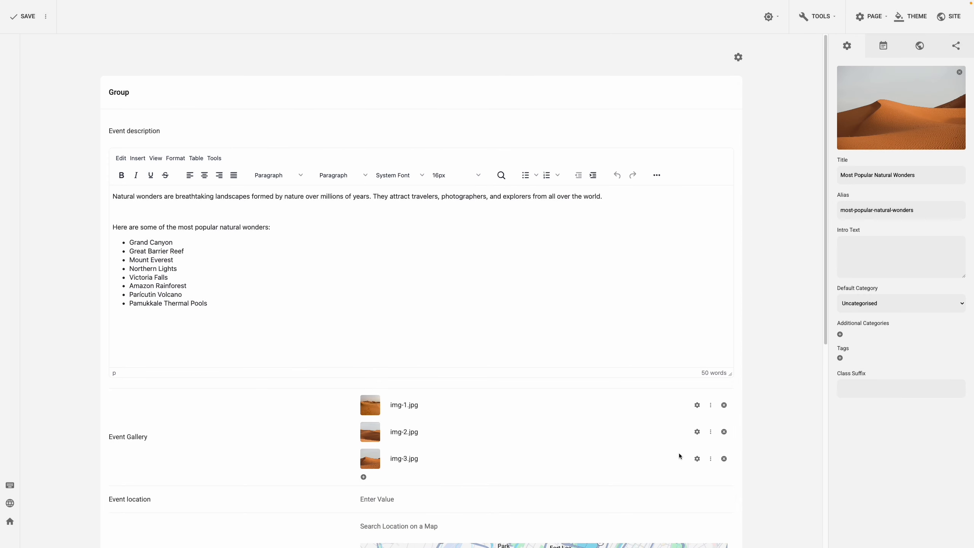
# Fill in the Event location with the venue's address
pyautogui.scroll(-5, 759, 431)
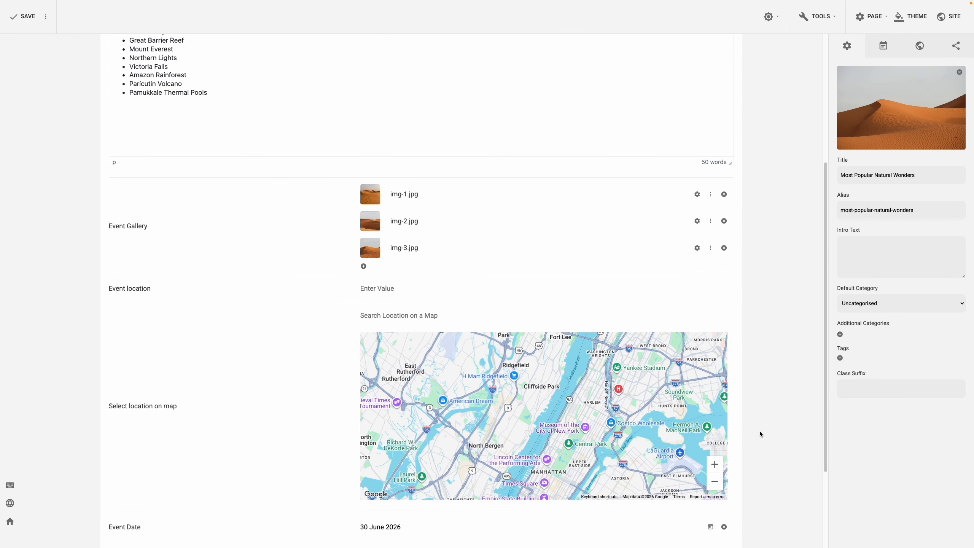
pyautogui.click(395, 287)
pyautogui.write('Ksar Hassi Labied, Merzouga 52202, Morocco')
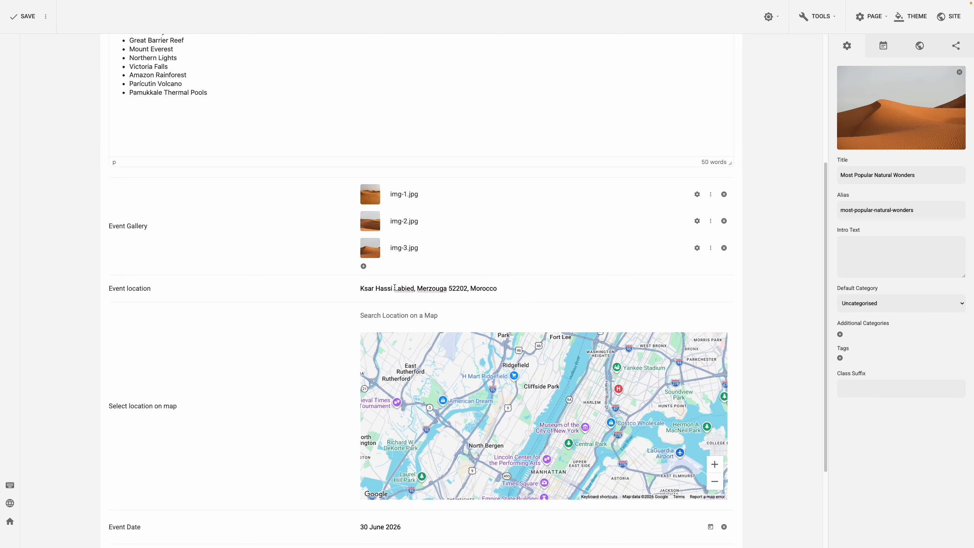
# Find the venue's address on the map through the Exciting Morocco Travel suggestion and place a marker between Overnight oasis desert camp and Royal Luxury Camp
pyautogui.click(347, 289)
pyautogui.write('Ksar Hassi Labied, Merzouga 52202, Morocco')
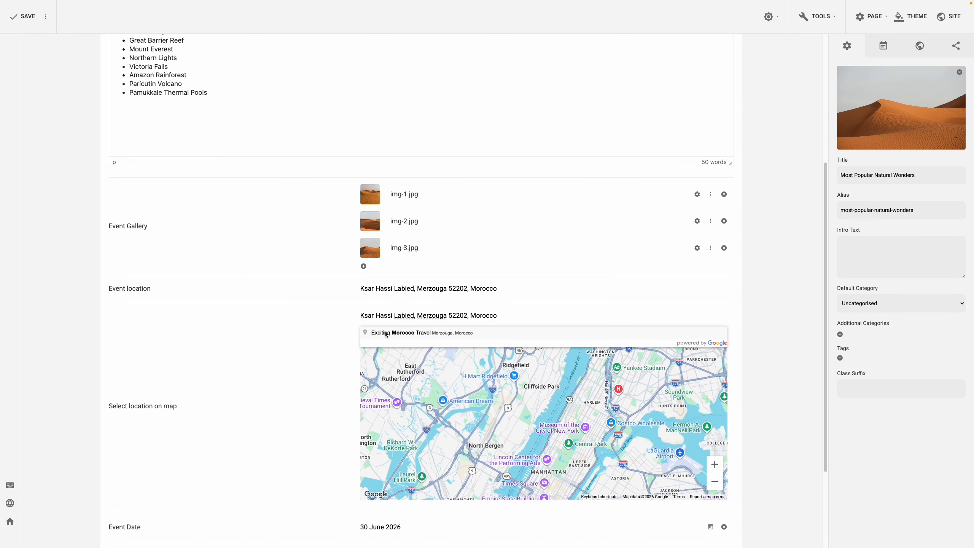
pyautogui.click(385, 333)
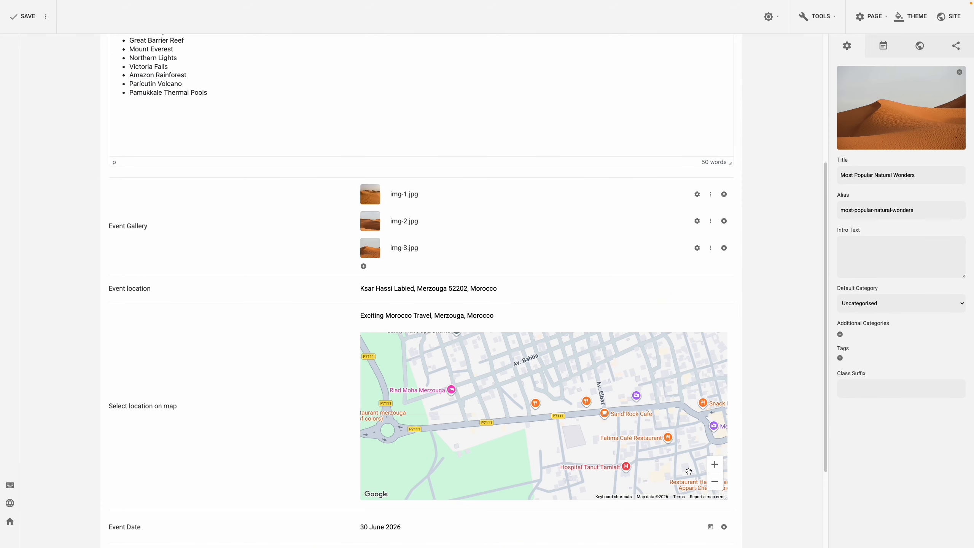
pyautogui.click(713, 482)
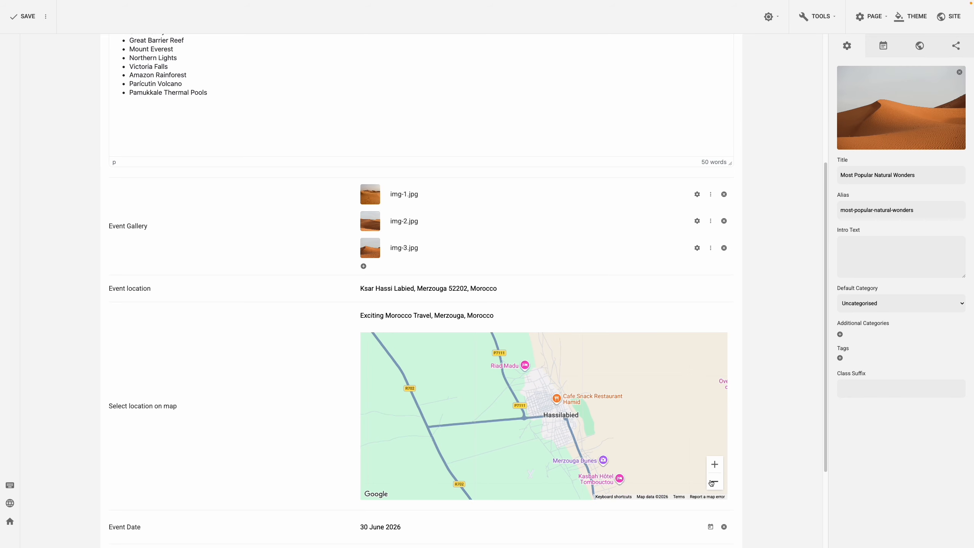
pyautogui.click(713, 482)
pyautogui.moveTo(631, 450); pyautogui.dragTo(499, 444)
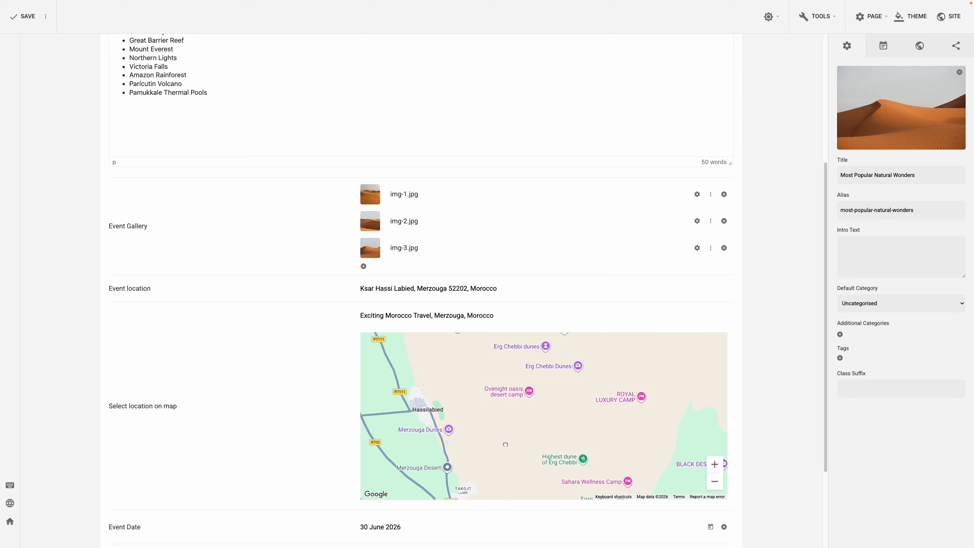
pyautogui.click(565, 404)
# Set the Event Date to 20 July 2026 and the Event Time hour to 18
pyautogui.scroll(-3, 768, 415)
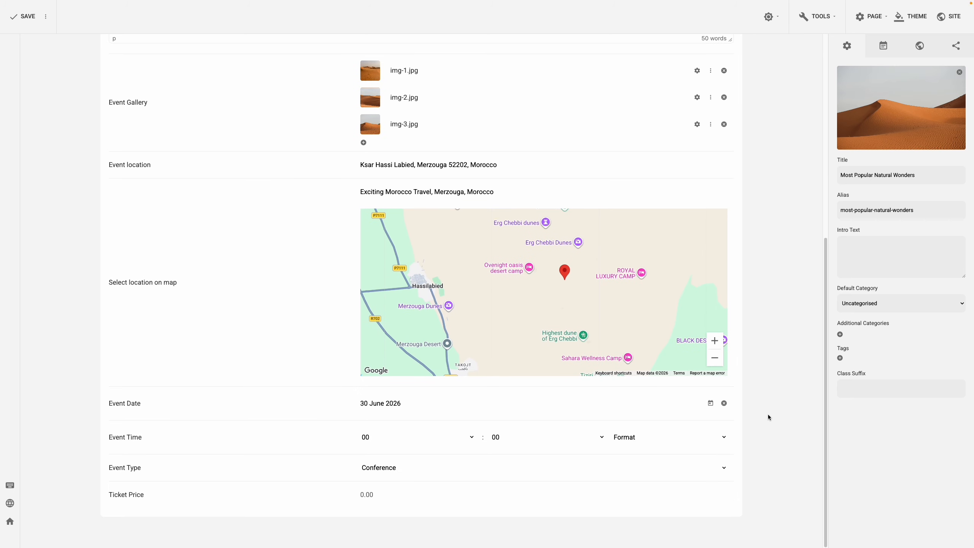
pyautogui.click(710, 404)
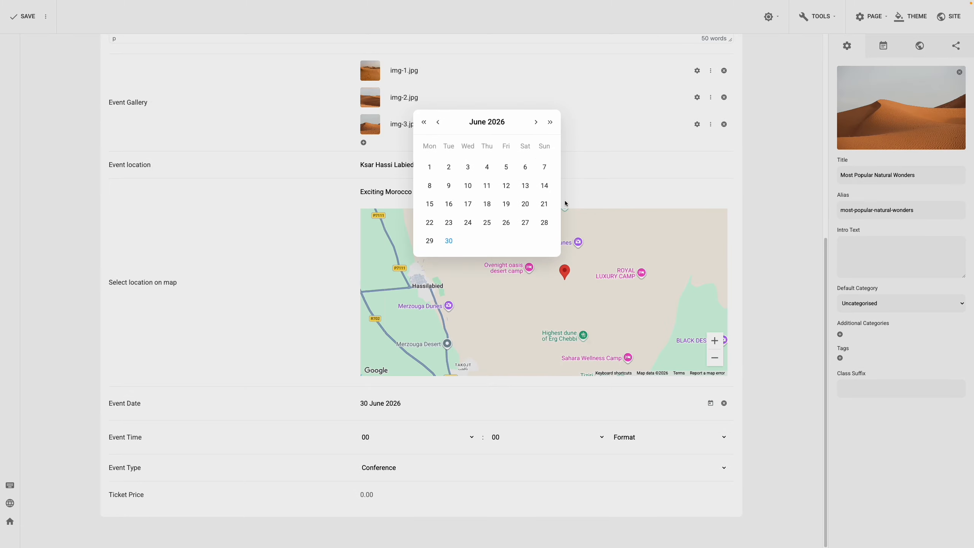
pyautogui.click(536, 123)
pyautogui.click(432, 222)
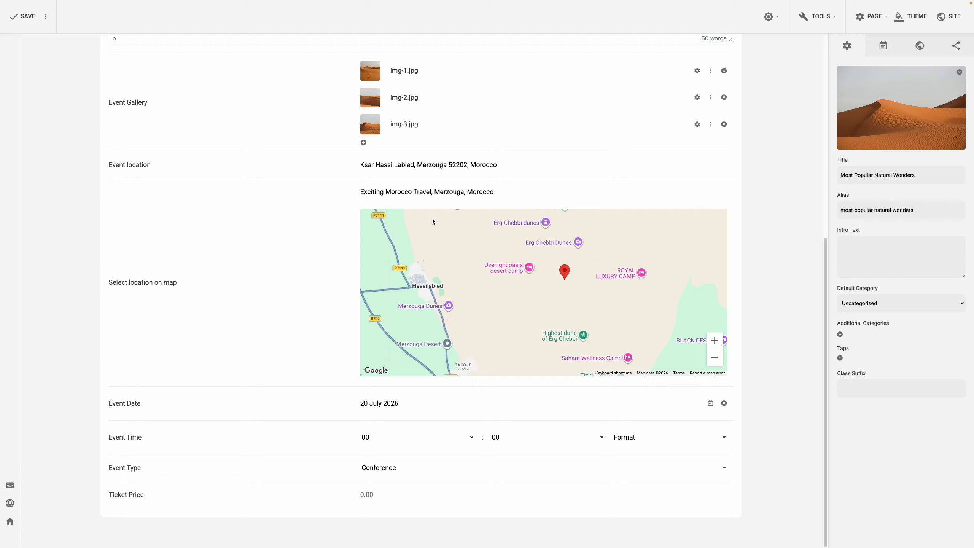
pyautogui.click(413, 437)
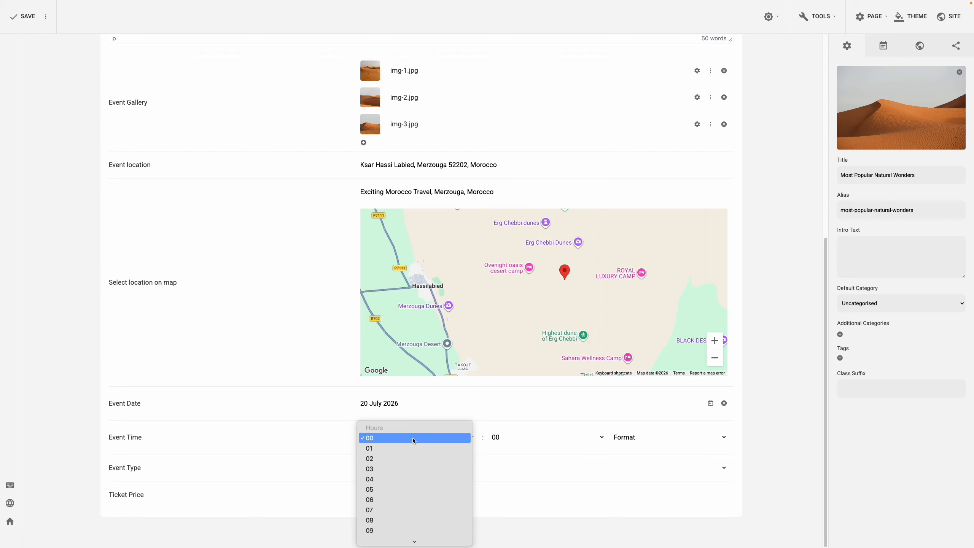
pyautogui.scroll(-5, 412, 438)
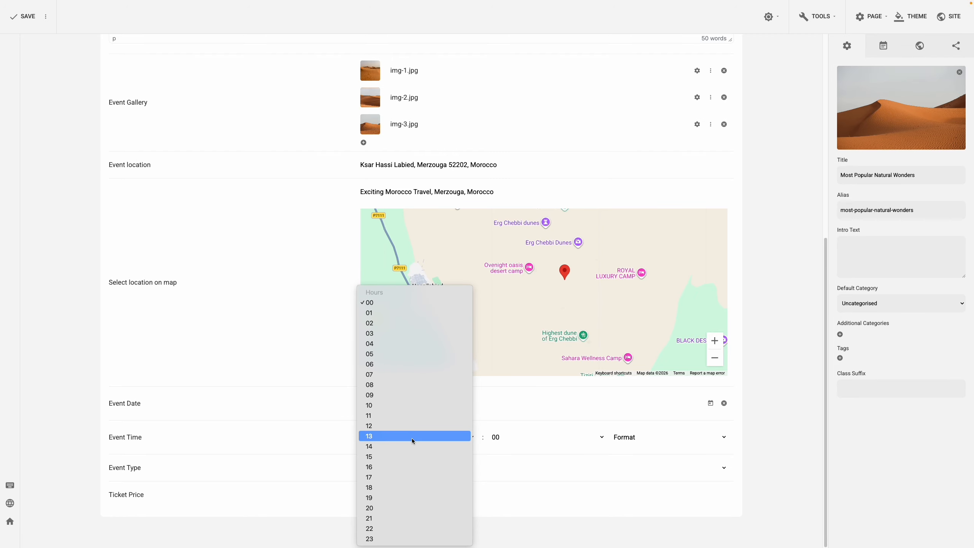
pyautogui.click(407, 484)
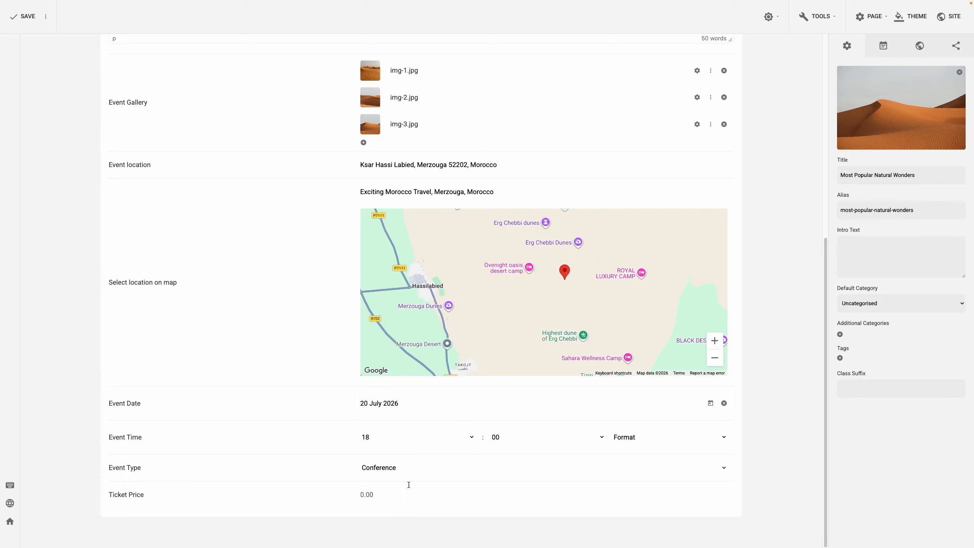
# Set the Event Type to Festival and the Ticket Price to 110.90, saving the post
pyautogui.click(429, 473)
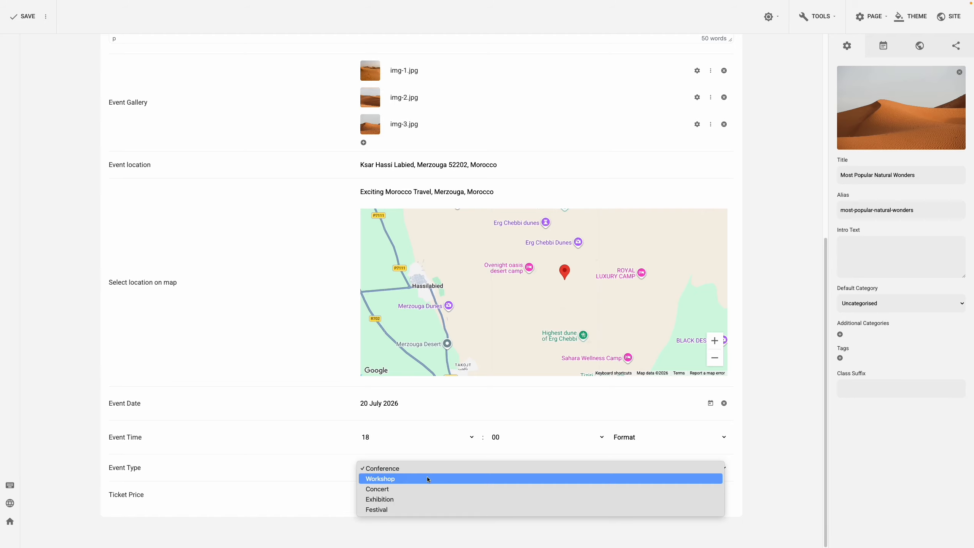
pyautogui.click(412, 507)
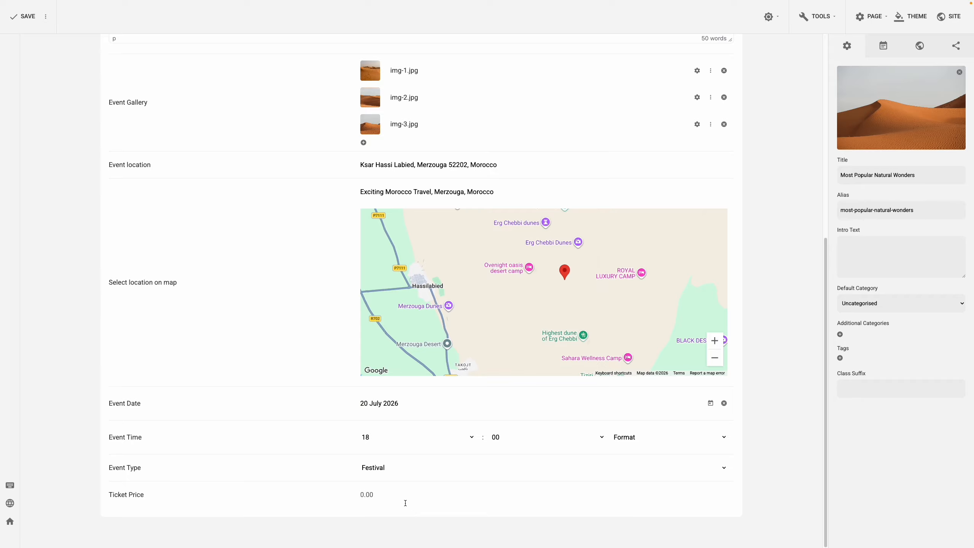
pyautogui.click(402, 502)
pyautogui.write('110.90')
pyautogui.scroll(8, 465, 441)
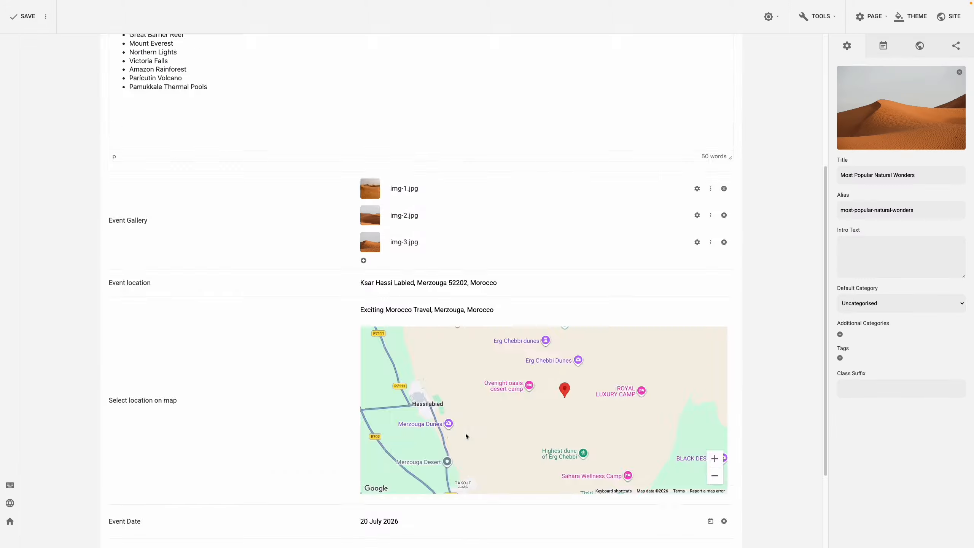
pyautogui.click(29, 19)
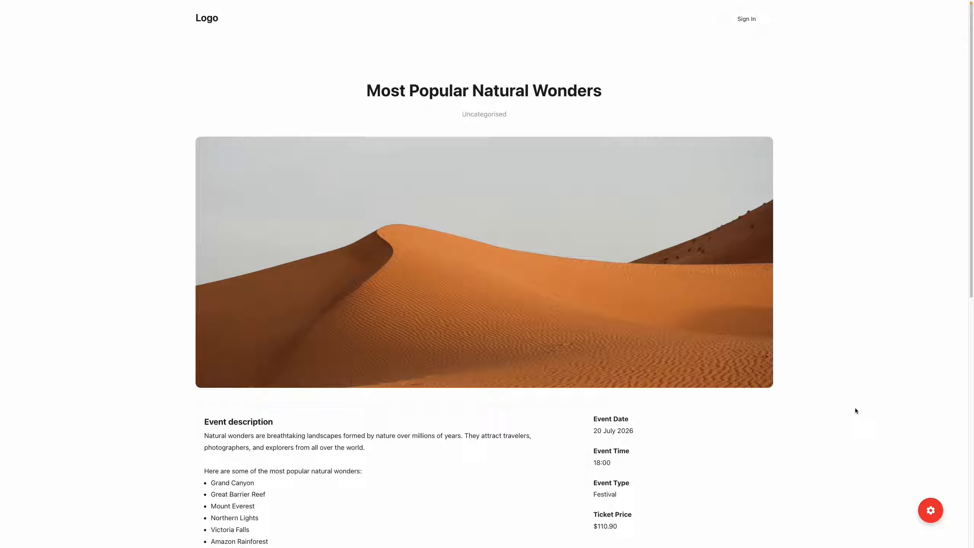
# View the published event's gallery images in the enlarged viewer, starting with the footprints photo, and close the viewer
pyautogui.scroll(-7, 856, 409)
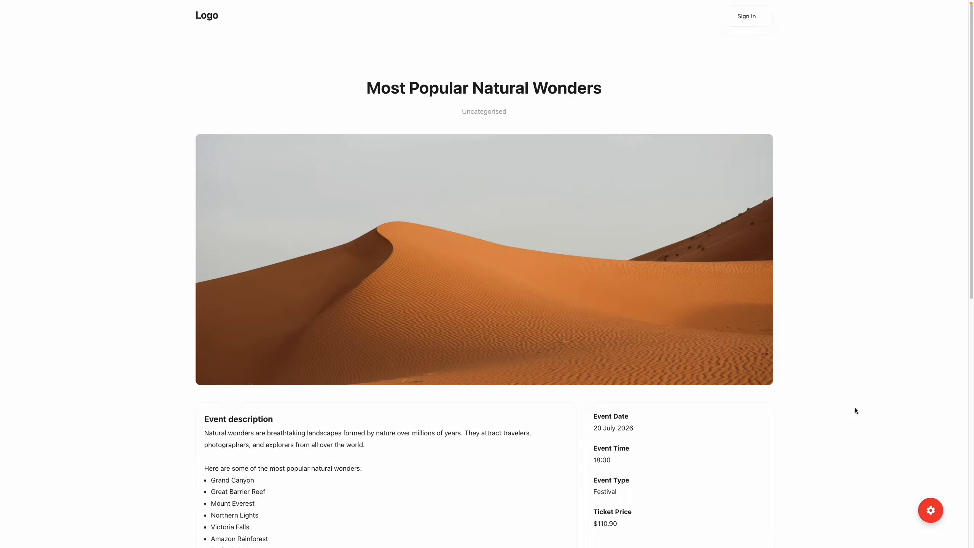
pyautogui.scroll(-1, 855, 409)
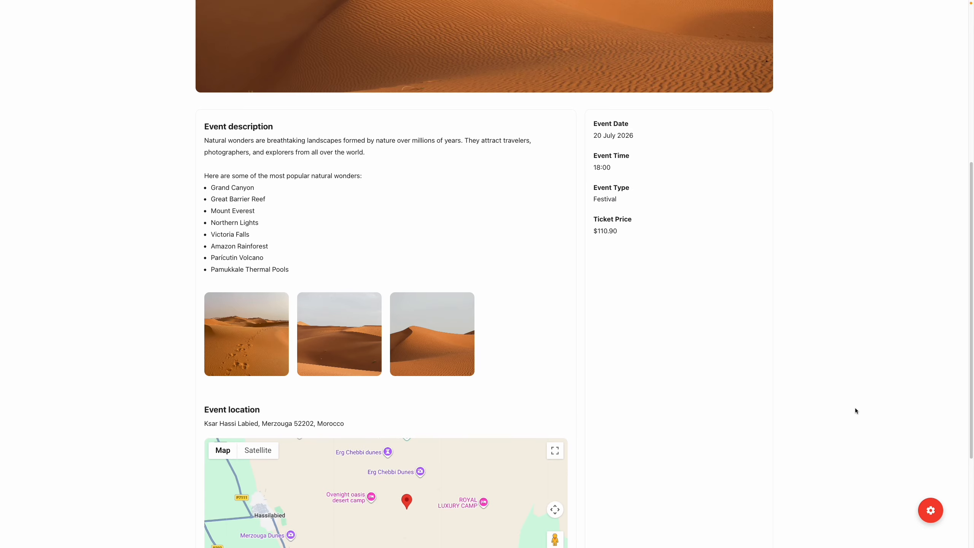
pyautogui.click(277, 361)
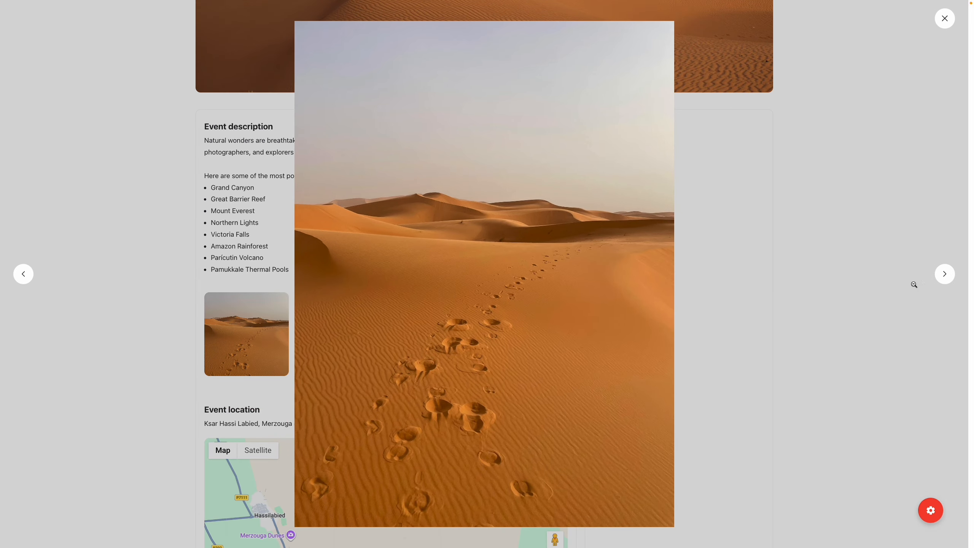
pyautogui.click(944, 279)
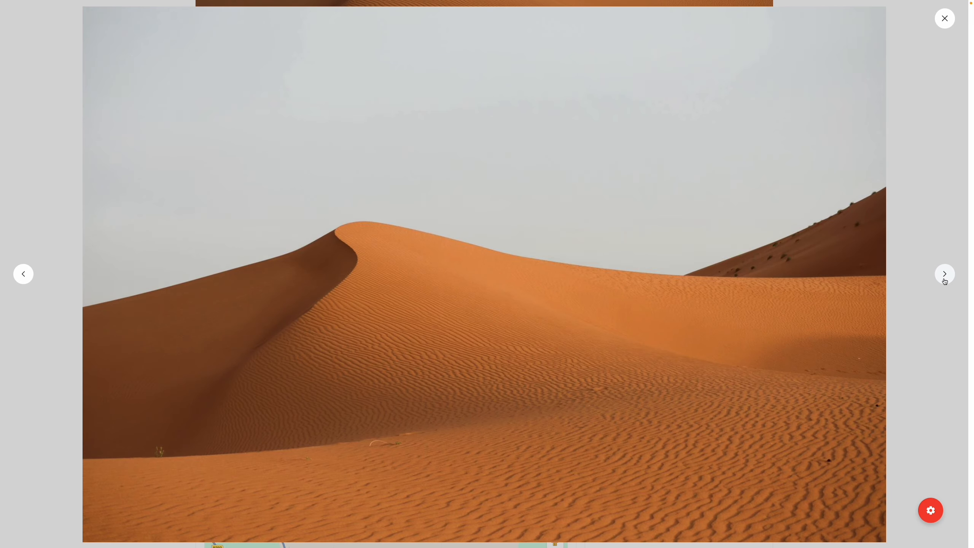
pyautogui.click(945, 282)
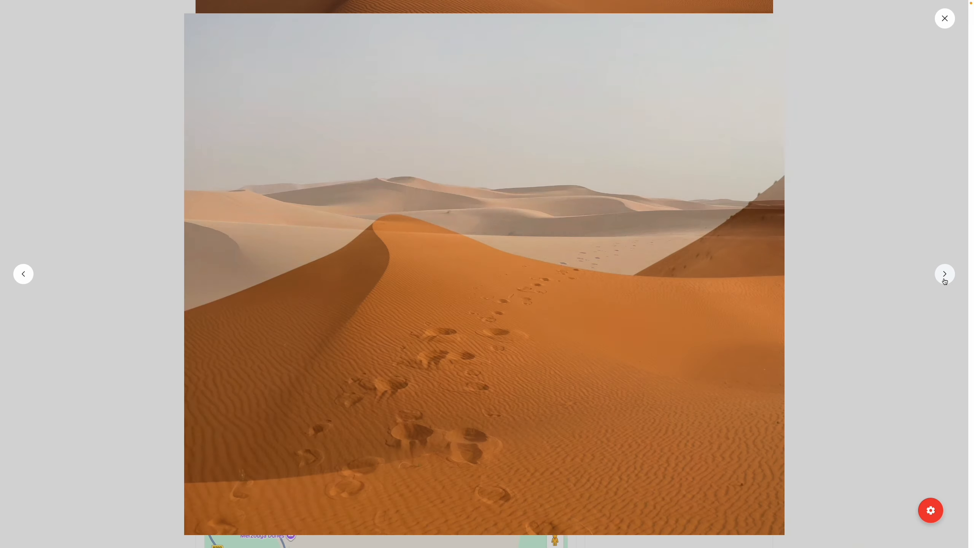
pyautogui.click(831, 309)
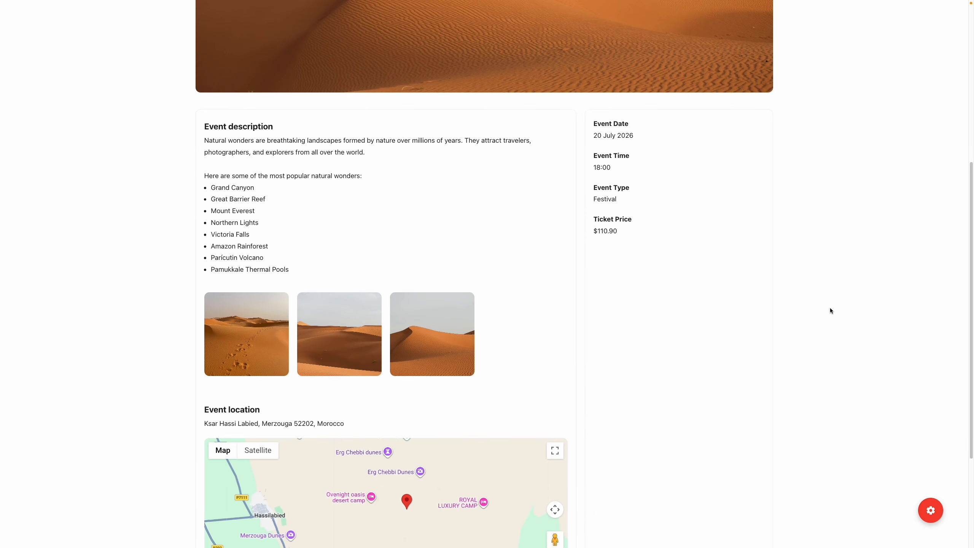
# Check the Event location address on the published page and zoom its map out and back in around the marker
pyautogui.scroll(-4, 726, 375)
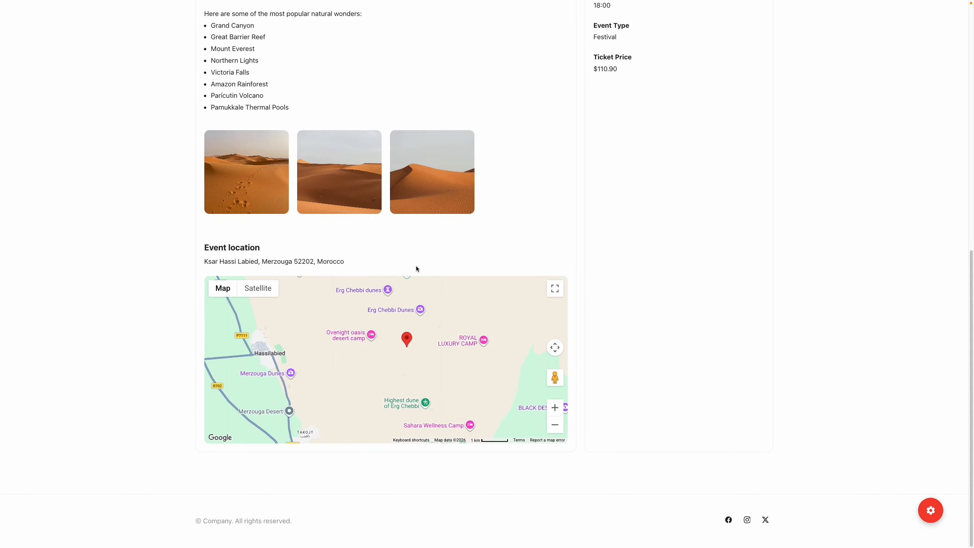
pyautogui.moveTo(358, 263); pyautogui.dragTo(209, 264)
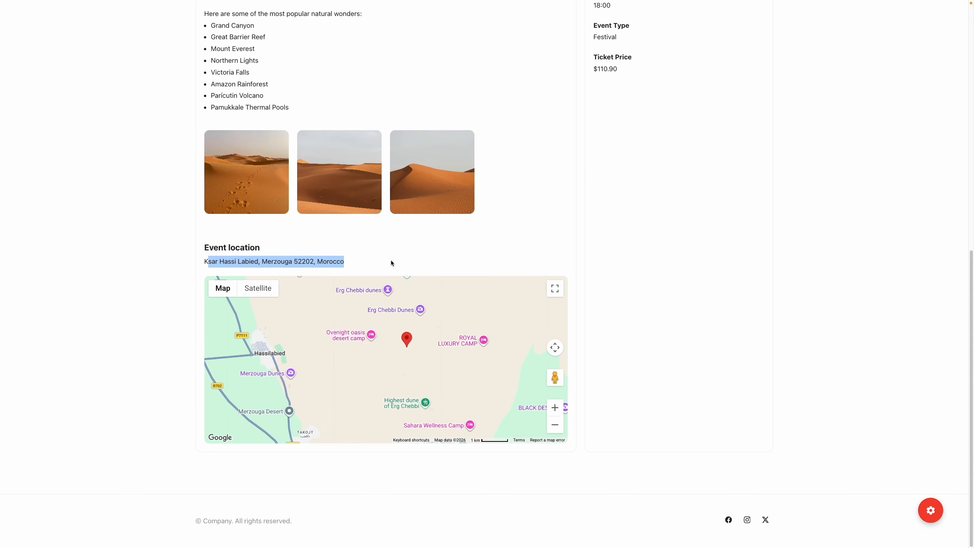
pyautogui.click(391, 263)
pyautogui.click(554, 425)
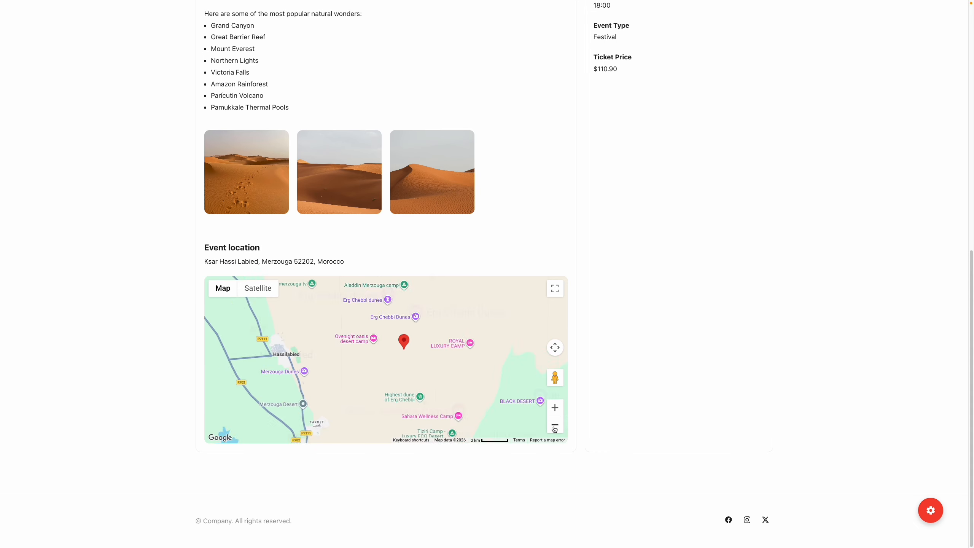
pyautogui.click(554, 428)
pyautogui.click(554, 428)
pyautogui.click(556, 409)
pyautogui.click(556, 409)
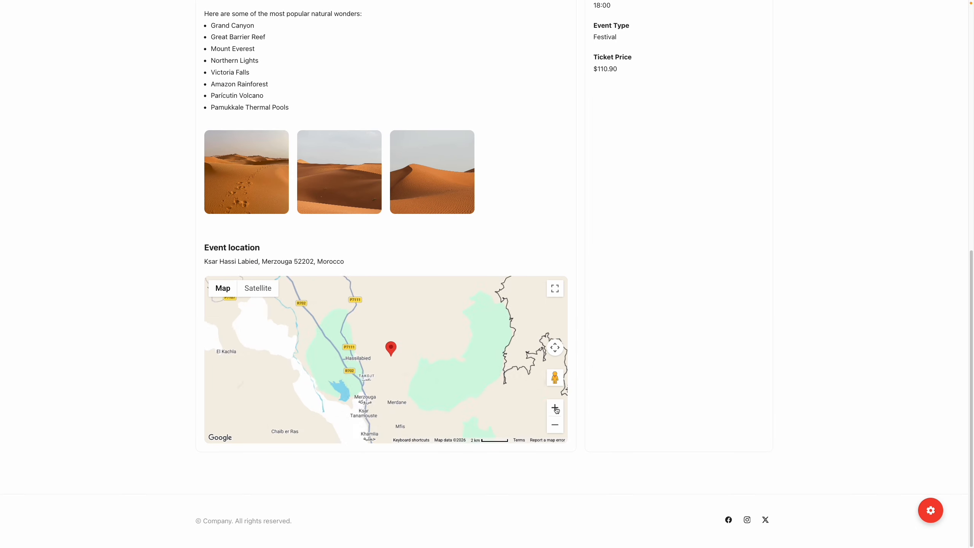
pyautogui.click(556, 409)
# Review the Event Date, Event Time, Event Type and Ticket Price values on the published event page
pyautogui.scroll(5, 688, 369)
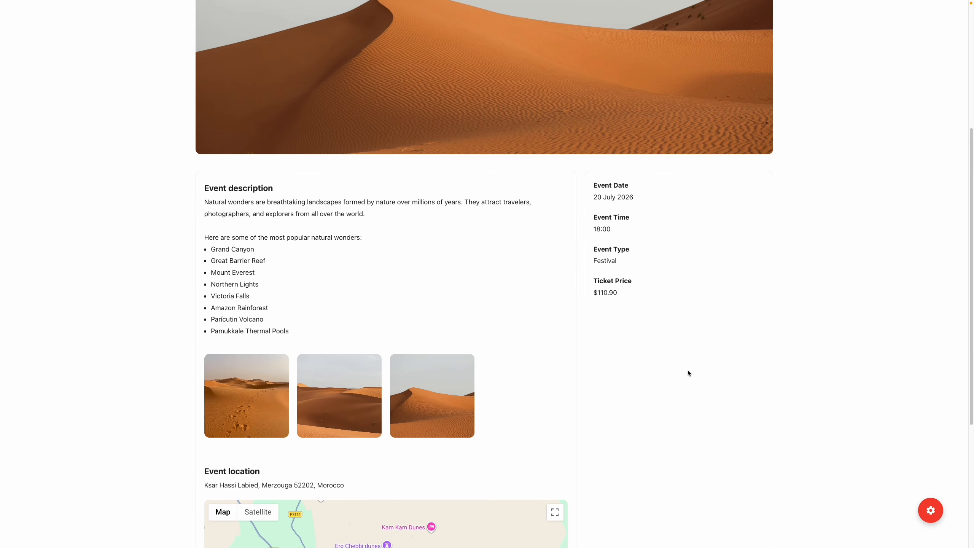
pyautogui.scroll(4, 688, 372)
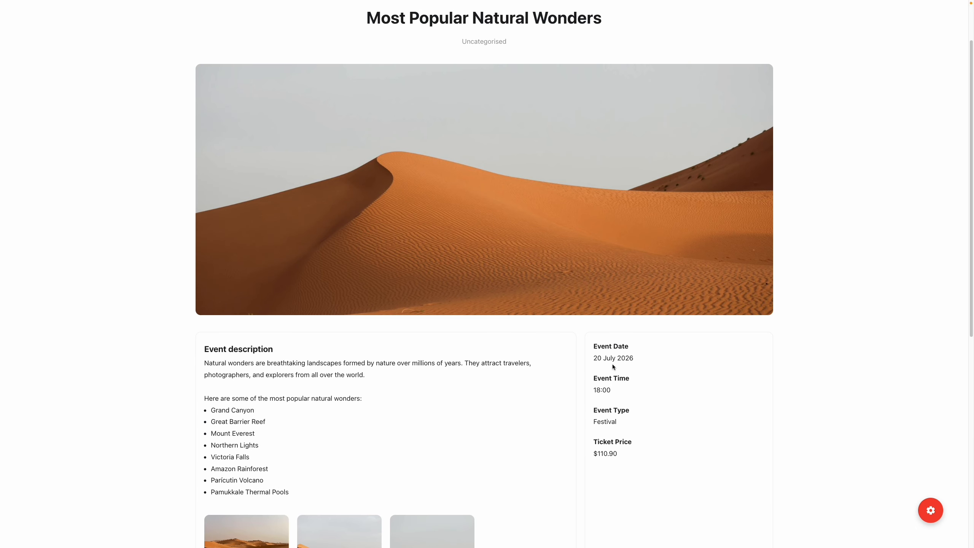
pyautogui.moveTo(595, 358); pyautogui.dragTo(634, 359)
pyautogui.moveTo(595, 390); pyautogui.dragTo(613, 390)
pyautogui.moveTo(593, 422); pyautogui.dragTo(625, 457)
pyautogui.click(708, 448)
# Examine the single post layout in the page editor from the event description through the Event location map
pyautogui.scroll(-5, 823, 392)
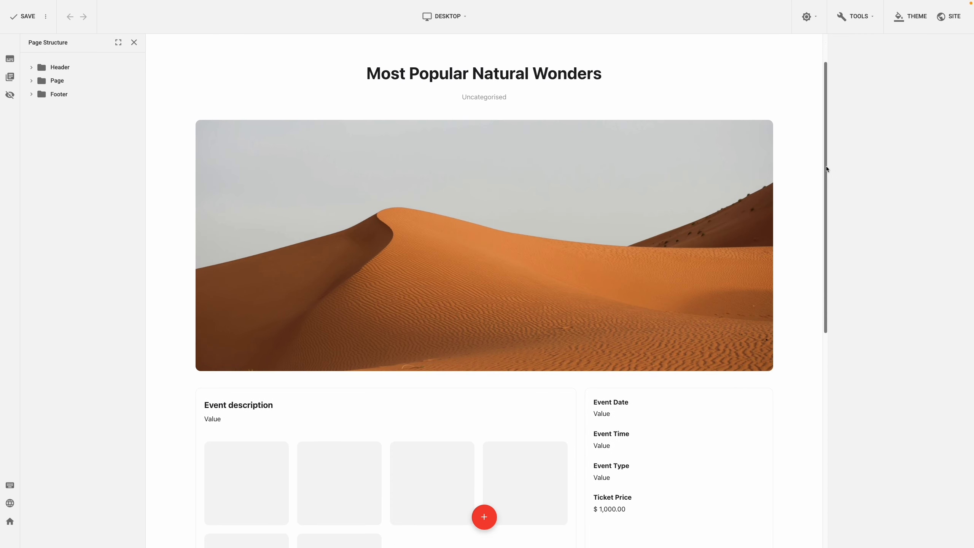
pyautogui.moveTo(827, 167); pyautogui.dragTo(834, 349)
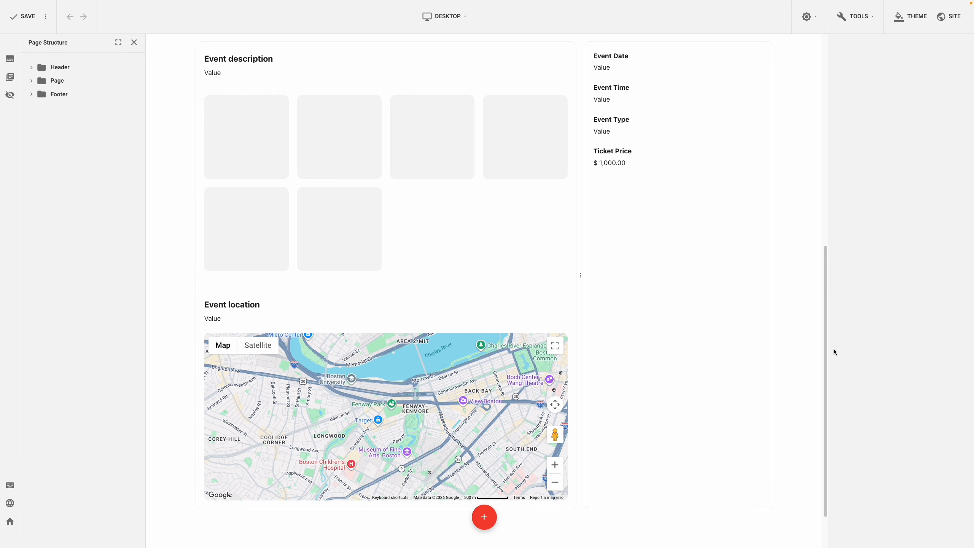